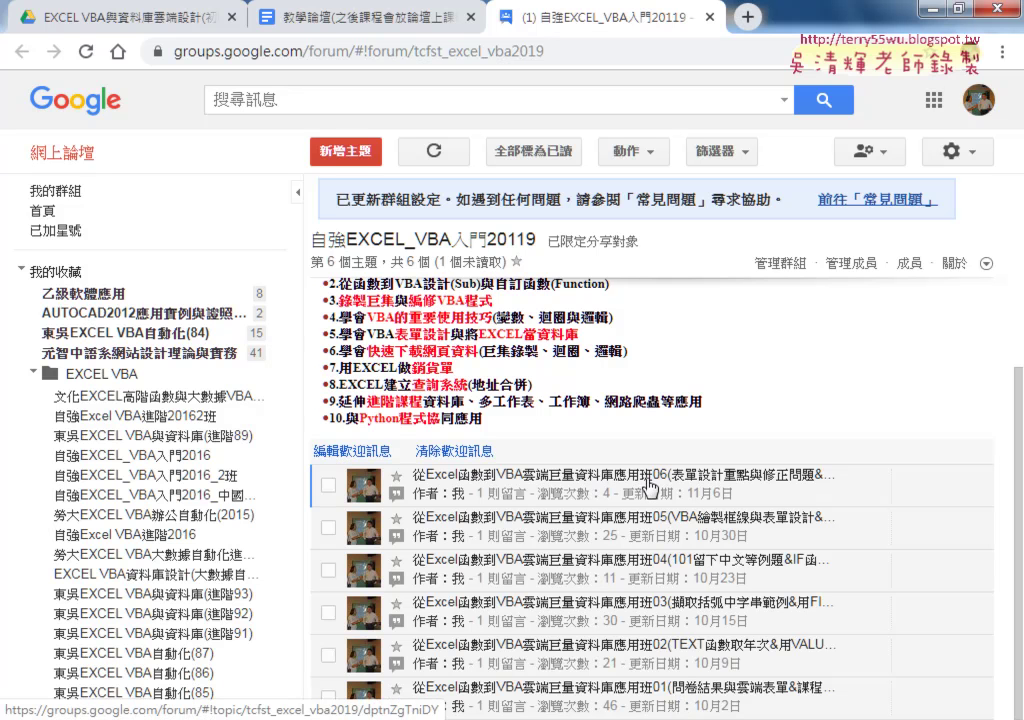
# Open the newest class 06 topic post and follow its 完整影音 YouTube playlist link.
pyautogui.click(668, 500)
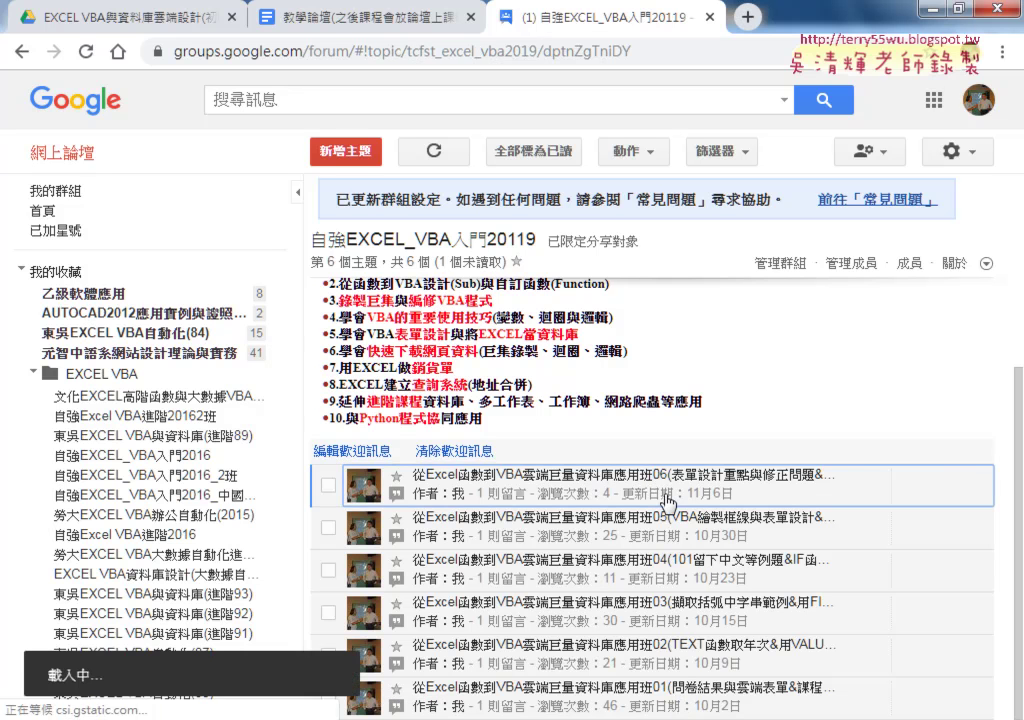
pyautogui.scroll(-4, 627, 551)
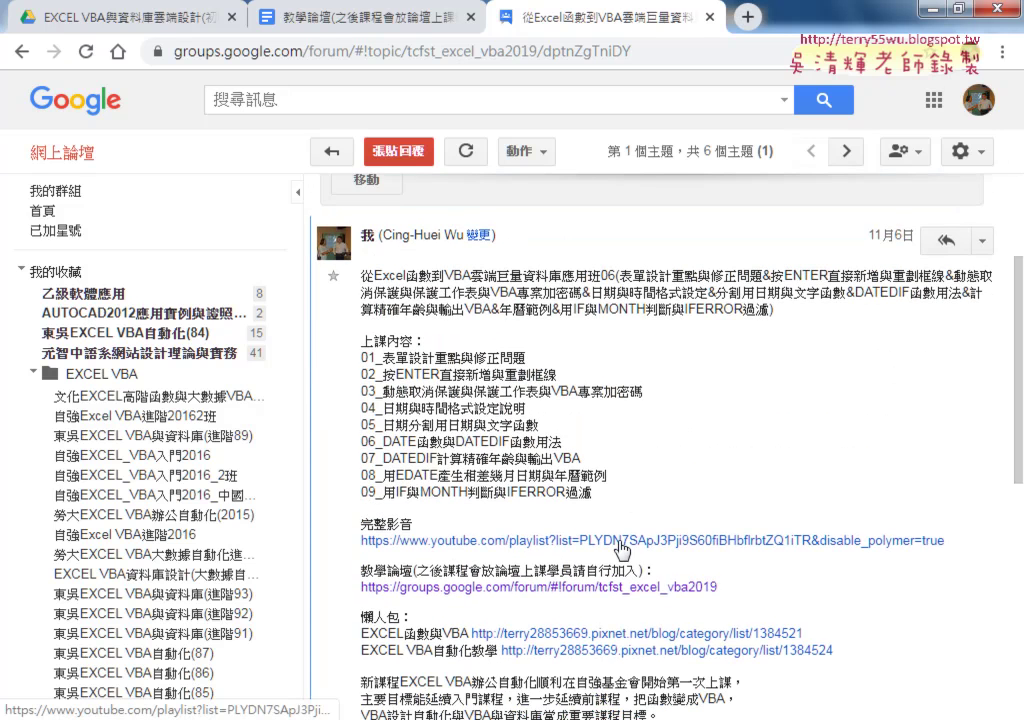
pyautogui.click(548, 542)
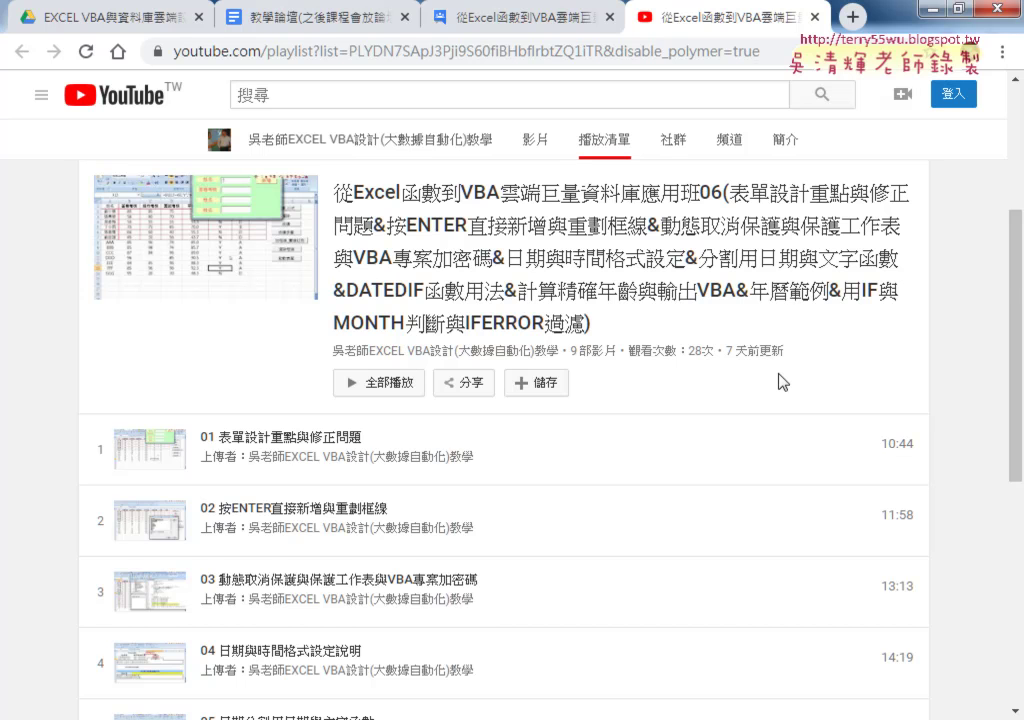
# Scroll down the class 06 playlist to review its nine lesson videos and durations.
pyautogui.scroll(-3, 782, 381)
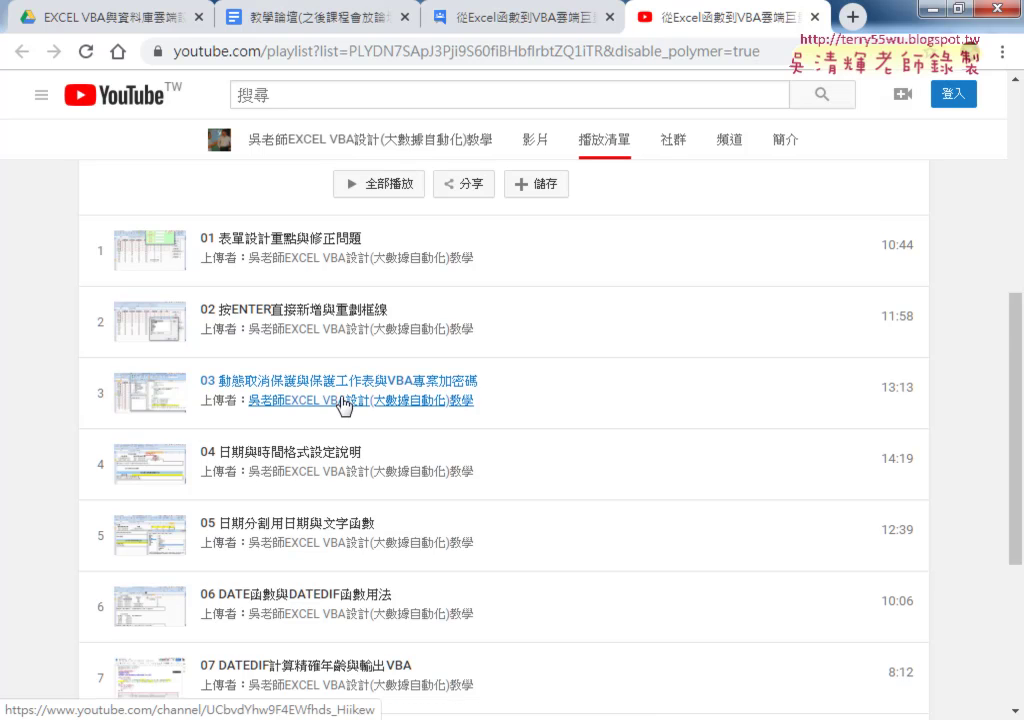
pyautogui.scroll(-1, 343, 400)
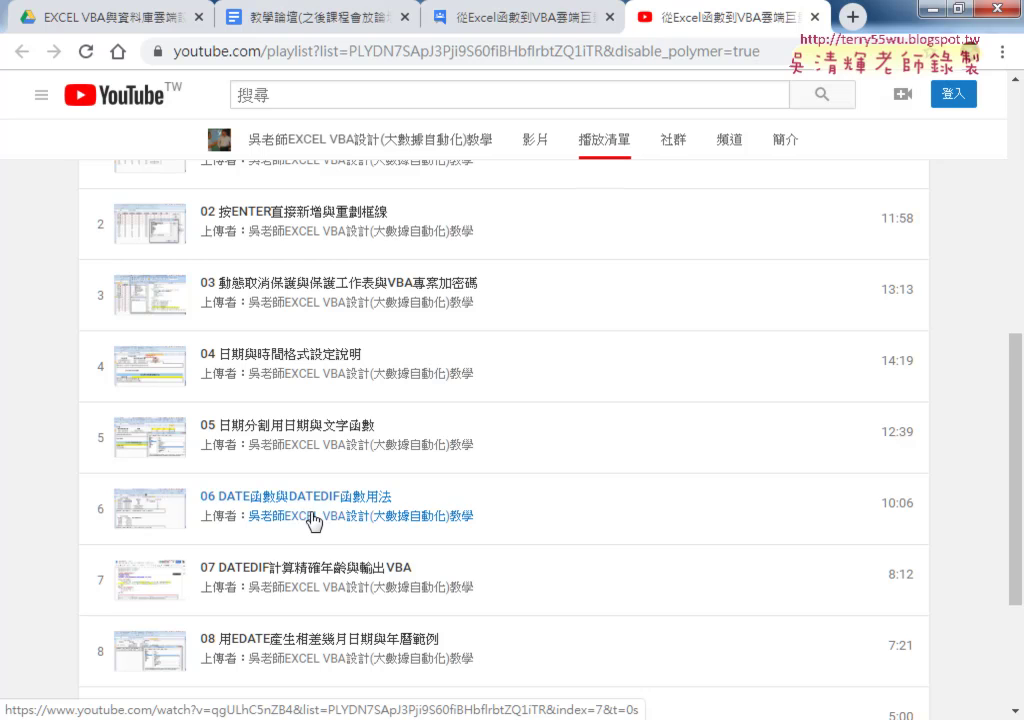
pyautogui.scroll(-1, 320, 543)
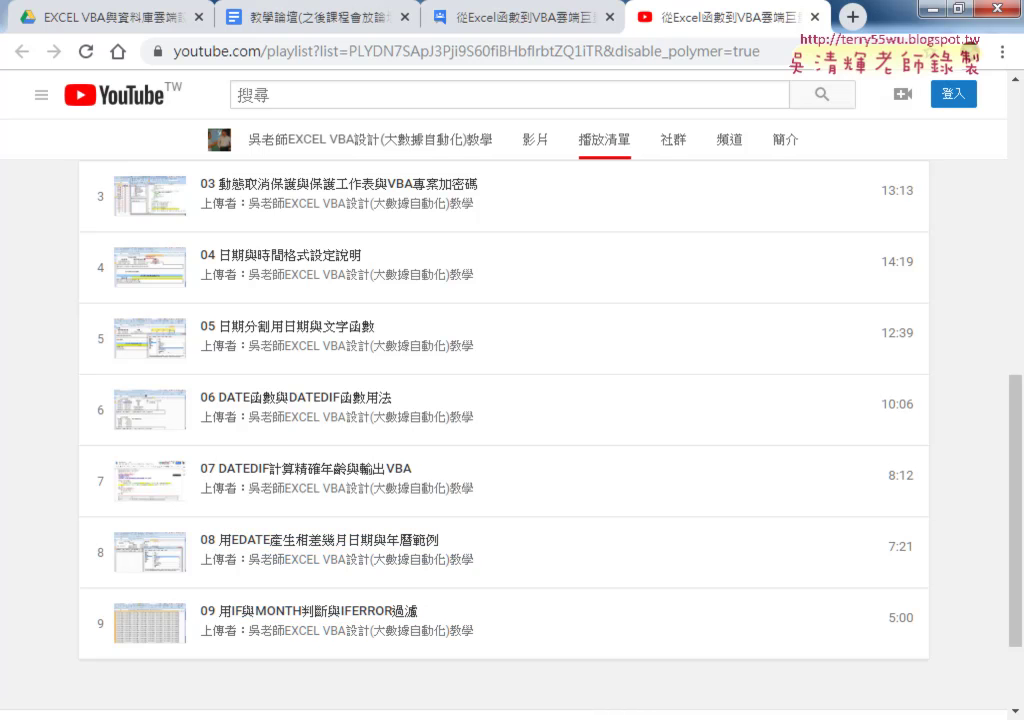
# Bring the 03日期與時間函數.xls calendar forward and check B2's EDATE formula and A2's start date.
pyautogui.click(353, 652)
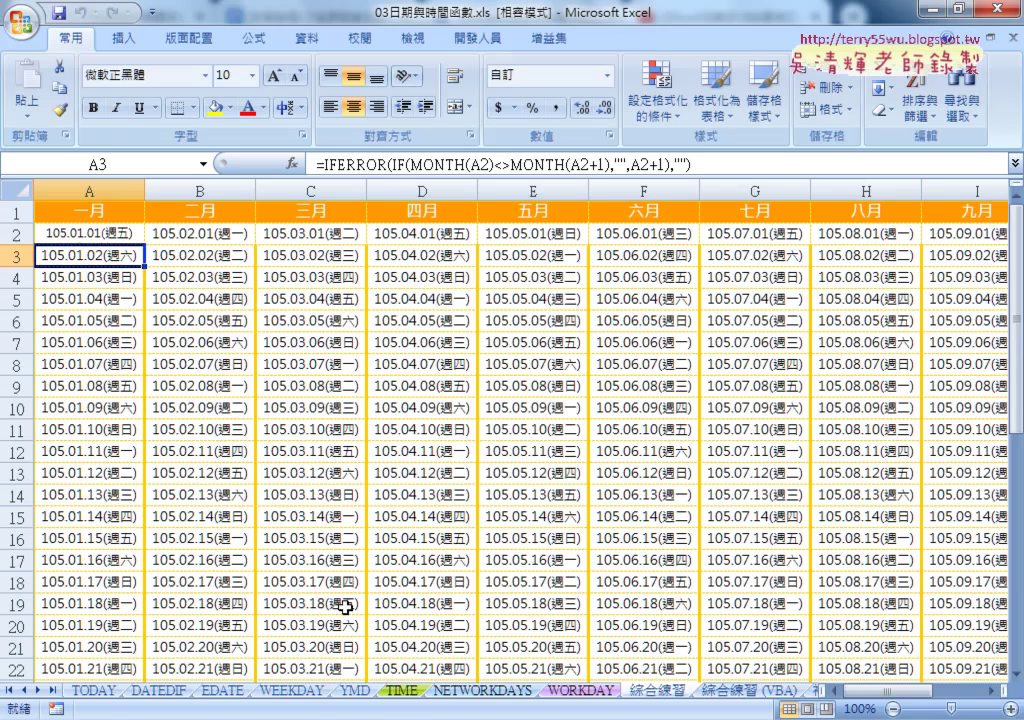
pyautogui.click(204, 233)
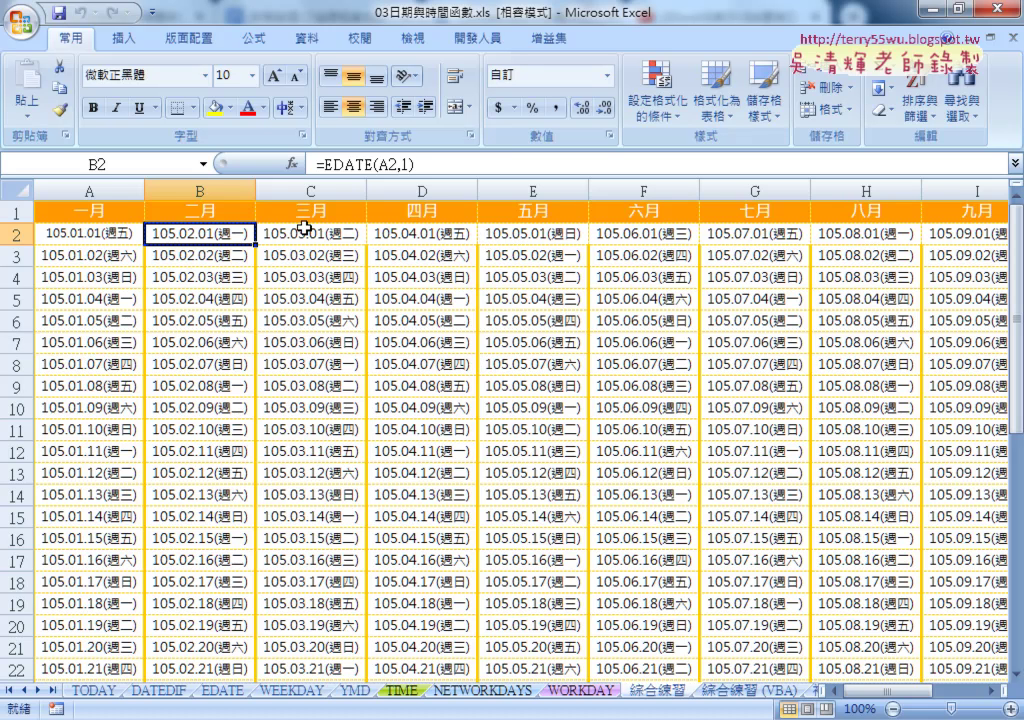
pyautogui.click(90, 233)
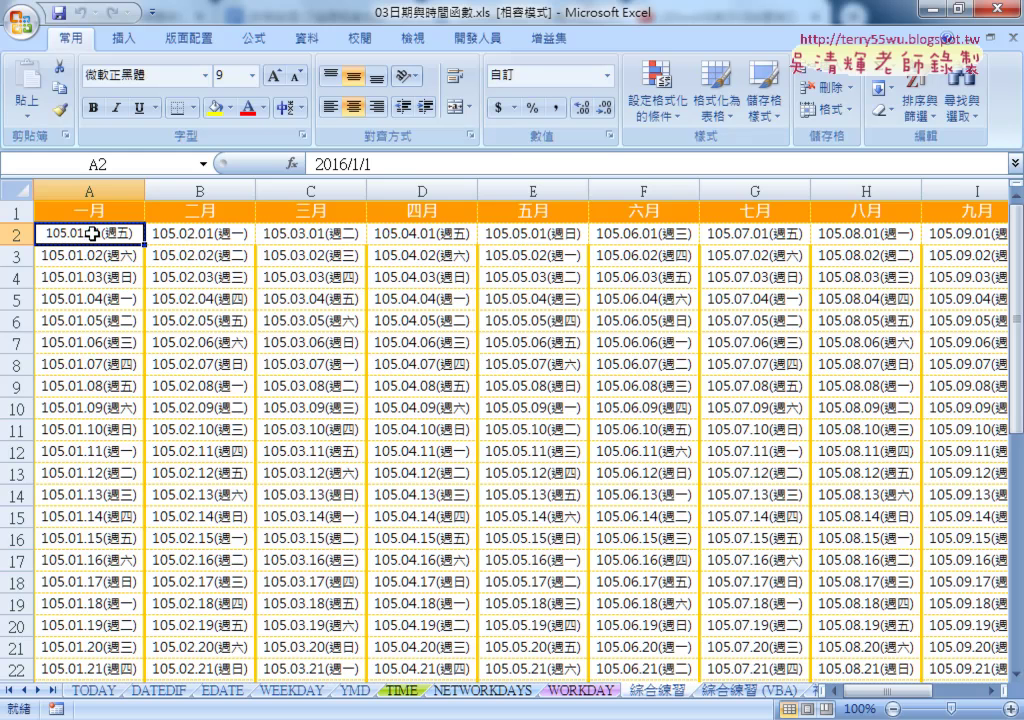
pyautogui.click(203, 233)
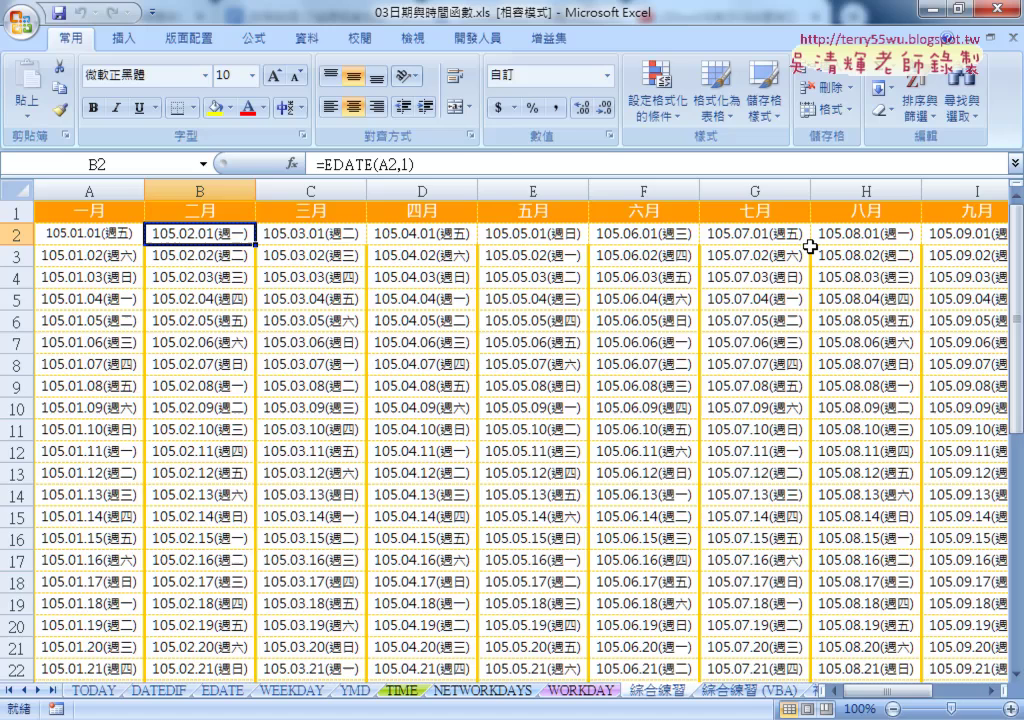
# Inspect A3's IFERROR formula and highlight its MONTH(A2)<>MONTH(A2+1) comparison.
pyautogui.keyDown('ctrl'); pyautogui.scroll(-1, 667, 553); pyautogui.keyUp('ctrl')
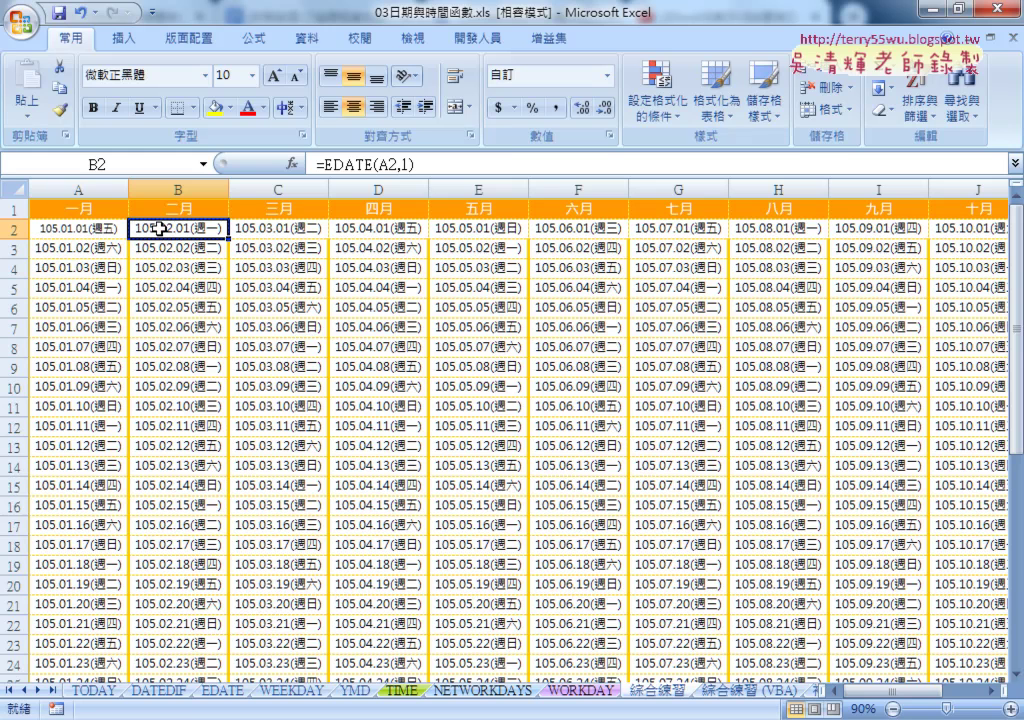
pyautogui.click(80, 252)
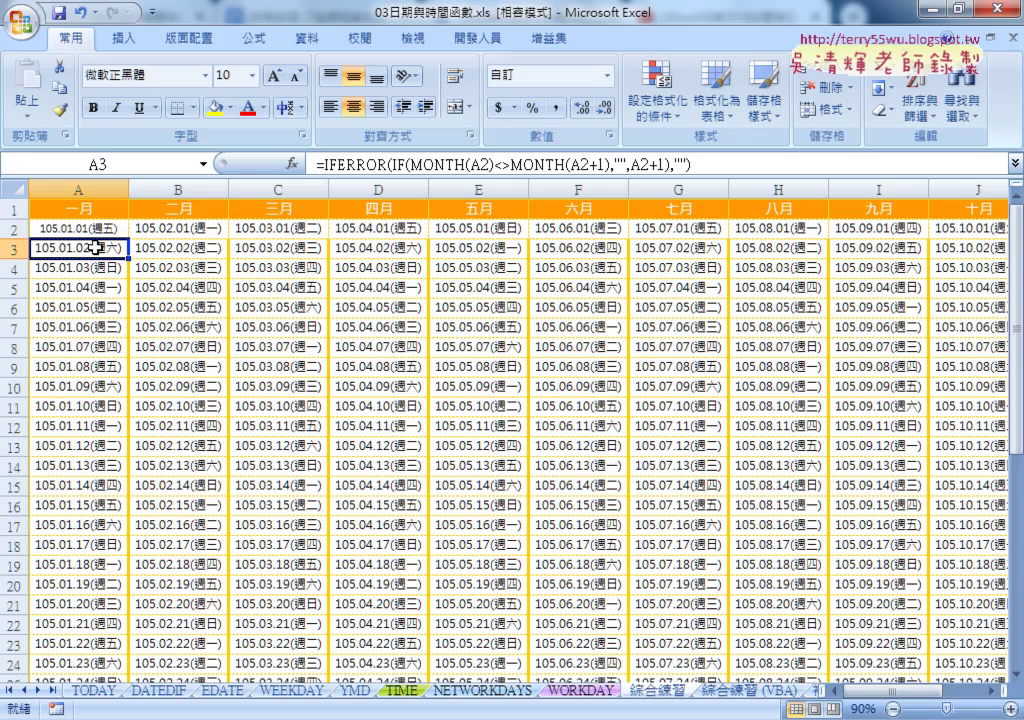
pyautogui.moveTo(614, 162); pyautogui.dragTo(411, 163)
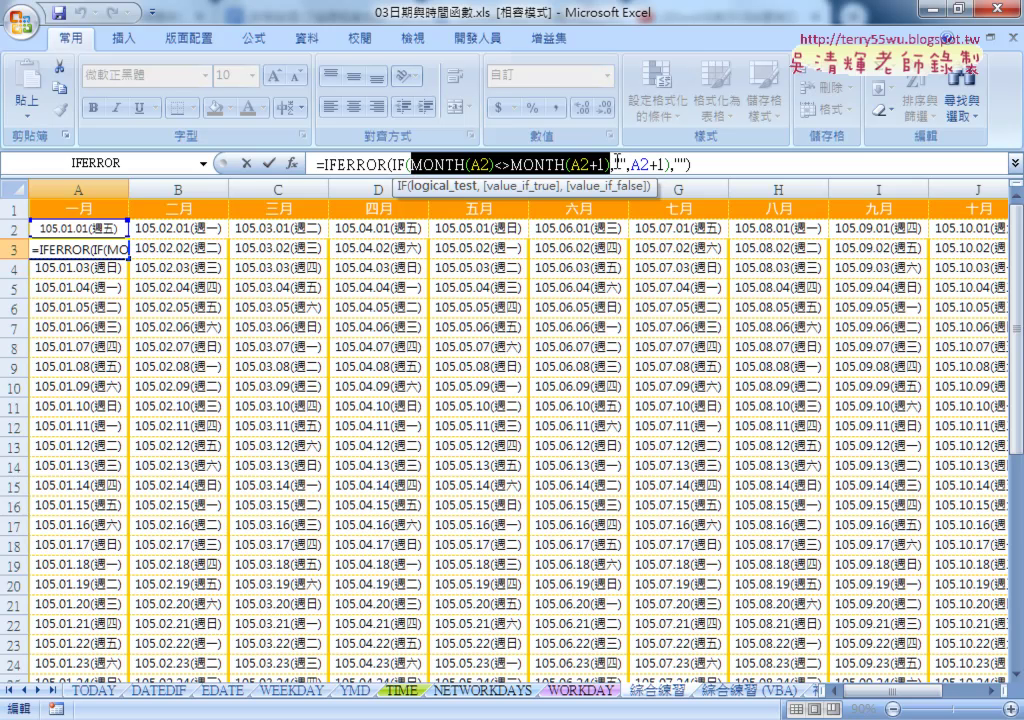
pyautogui.moveTo(613, 162); pyautogui.dragTo(628, 162)
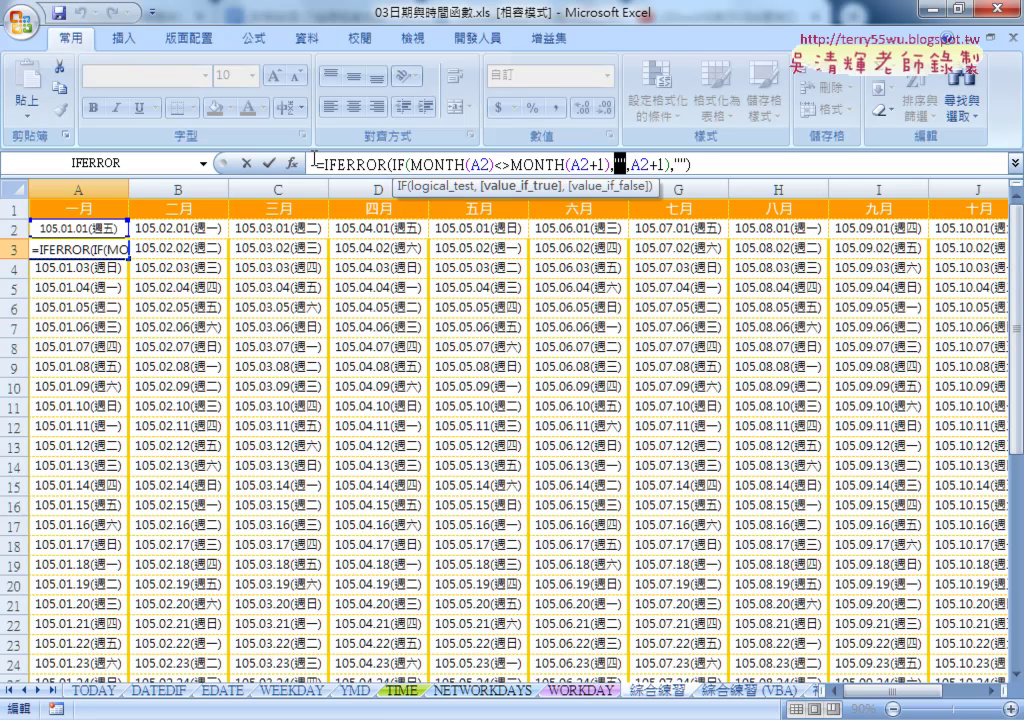
pyautogui.click(268, 162)
pyautogui.moveTo(324, 163); pyautogui.dragTo(388, 163)
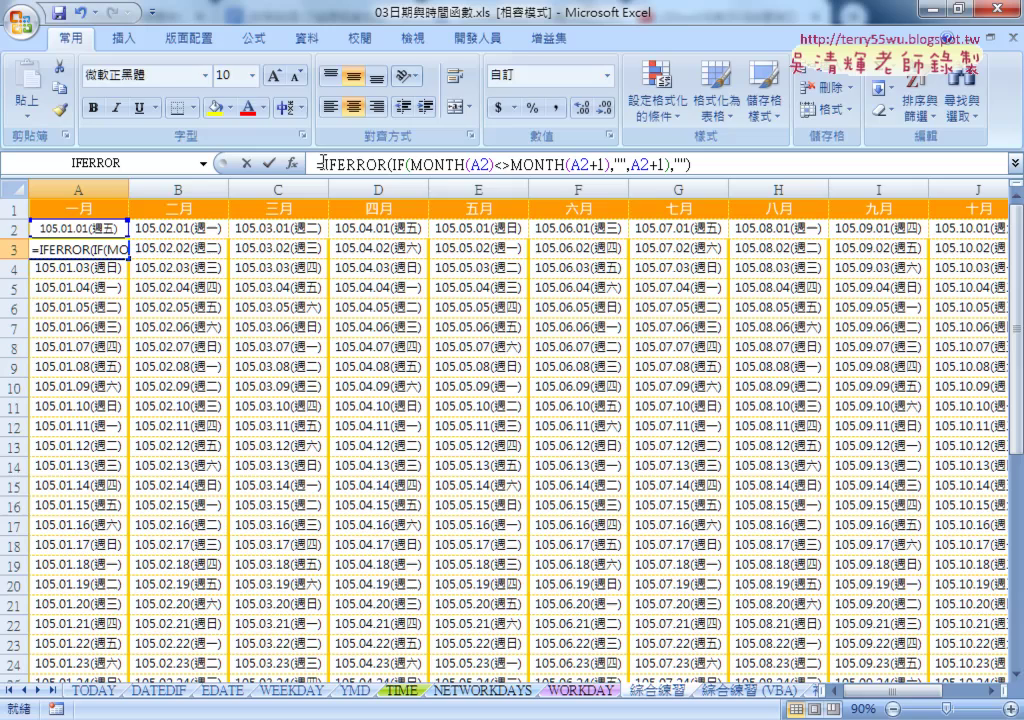
pyautogui.click(268, 162)
pyautogui.scroll(-3, 325, 341)
pyautogui.scroll(-2, 325, 341)
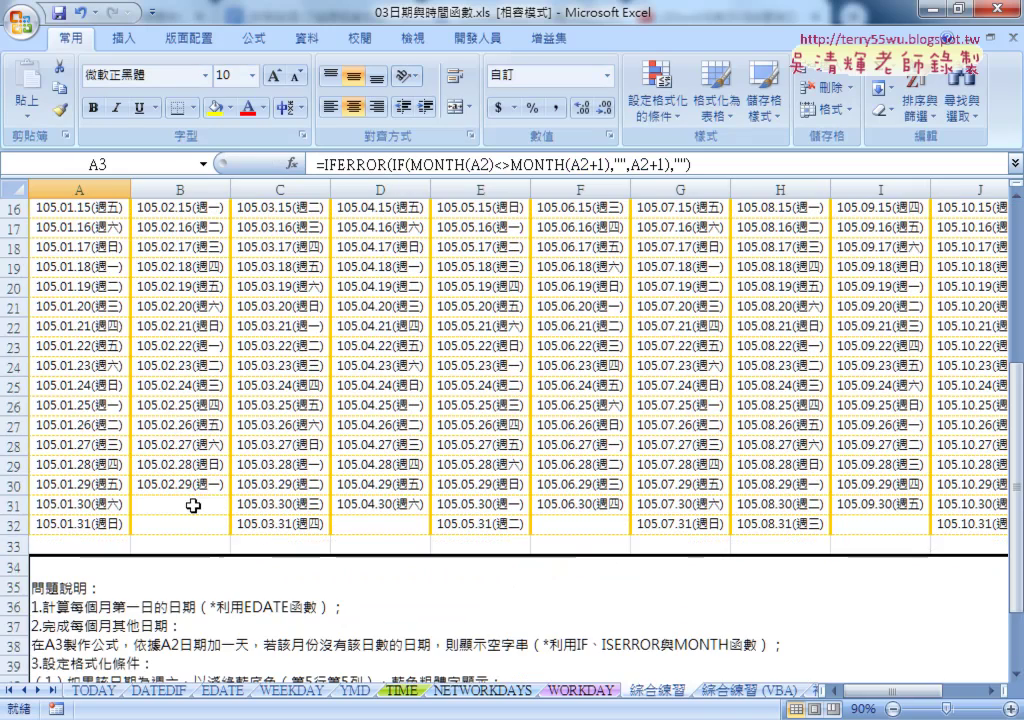
pyautogui.moveTo(192, 505); pyautogui.dragTo(183, 523)
pyautogui.scroll(5, 133, 287)
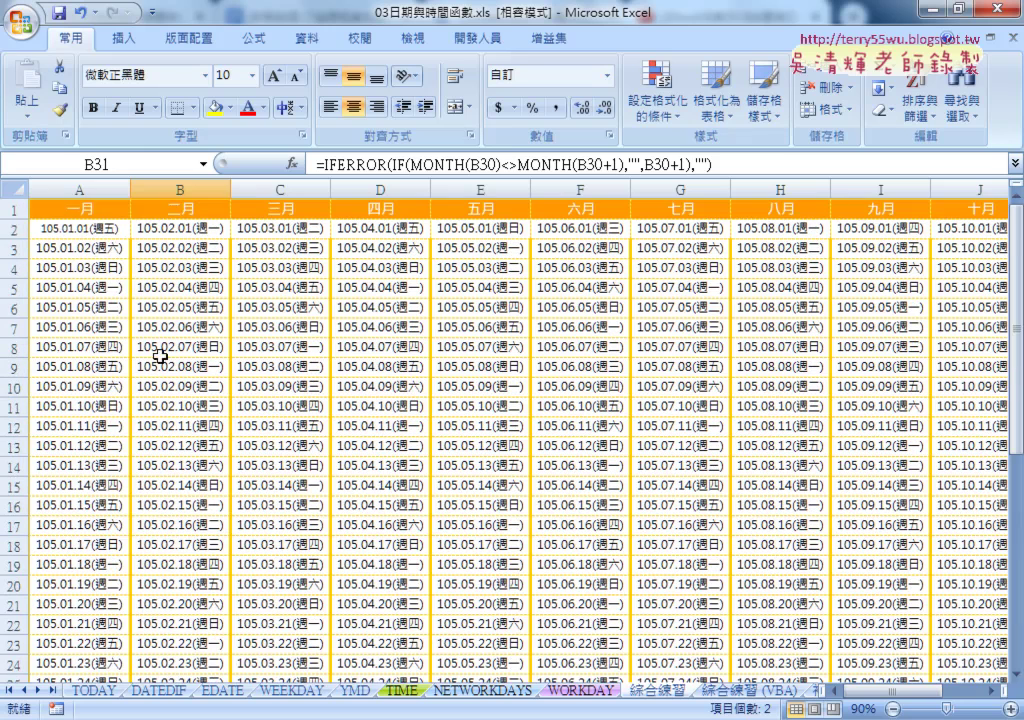
pyautogui.click(90, 233)
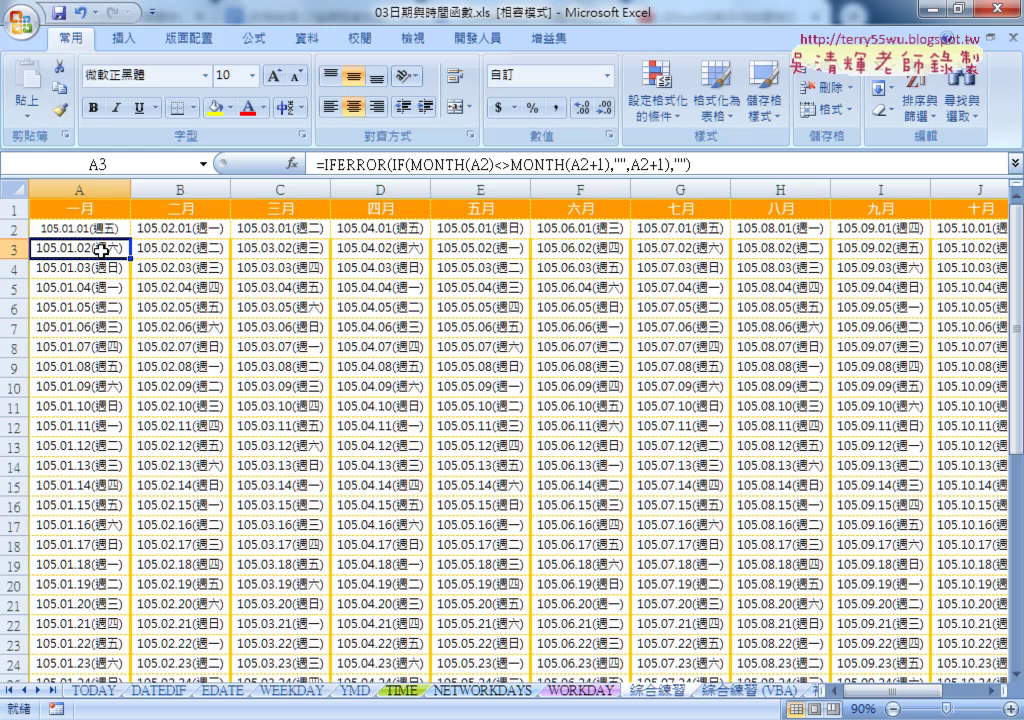
# Switch the selection back and forth between Saturday cell A3 and Sunday cell A4.
pyautogui.click(99, 268)
pyautogui.click(103, 250)
pyautogui.click(99, 266)
pyautogui.click(103, 250)
pyautogui.click(99, 266)
pyautogui.click(100, 252)
pyautogui.click(100, 268)
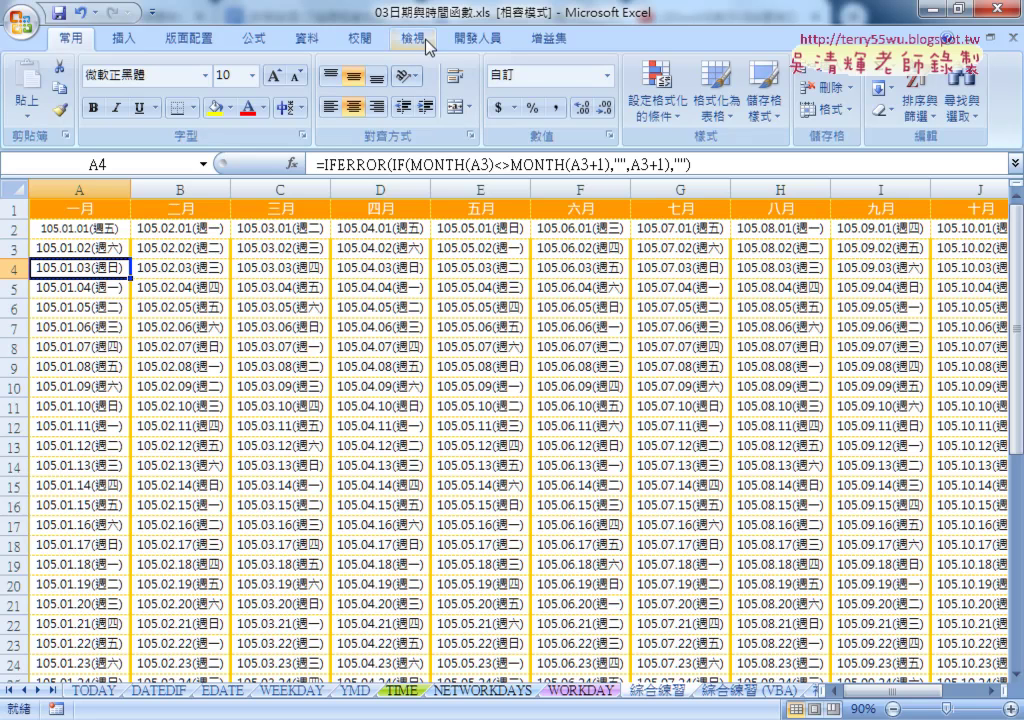
# Look over the Developer tab and the Conditional Formatting menu, then dismiss it.
pyautogui.click(477, 38)
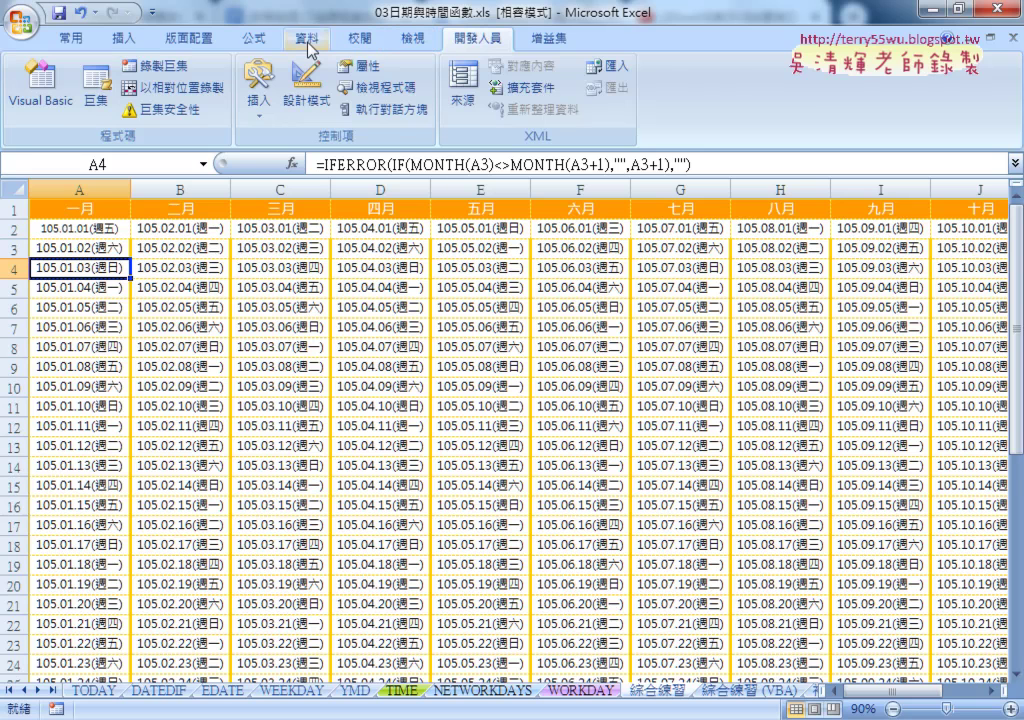
pyautogui.click(70, 38)
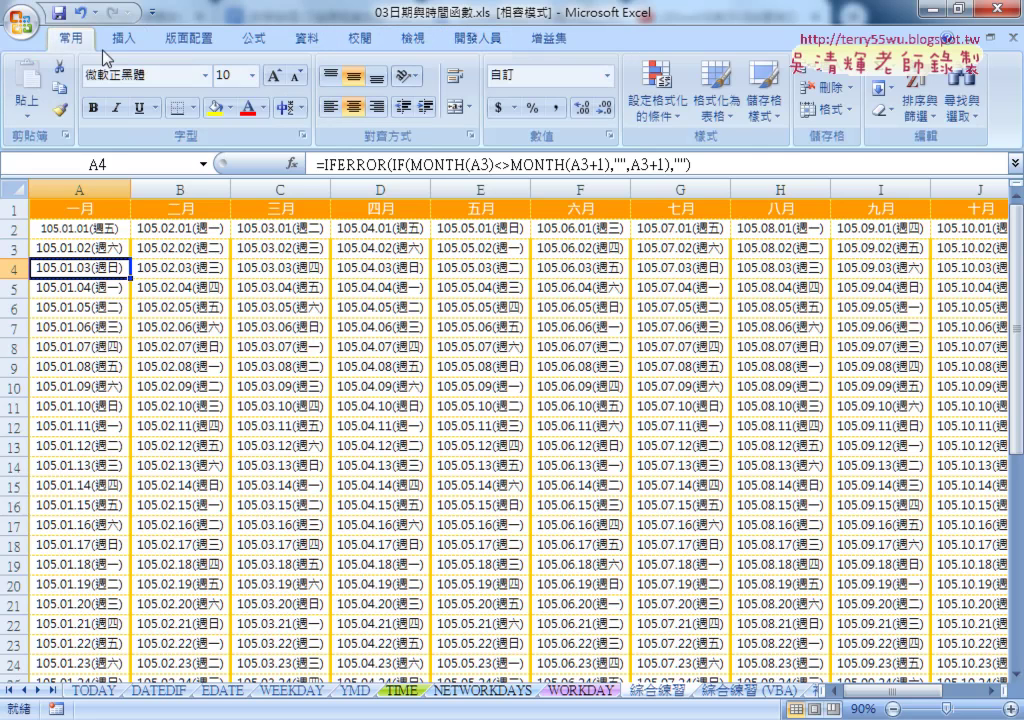
pyautogui.click(675, 118)
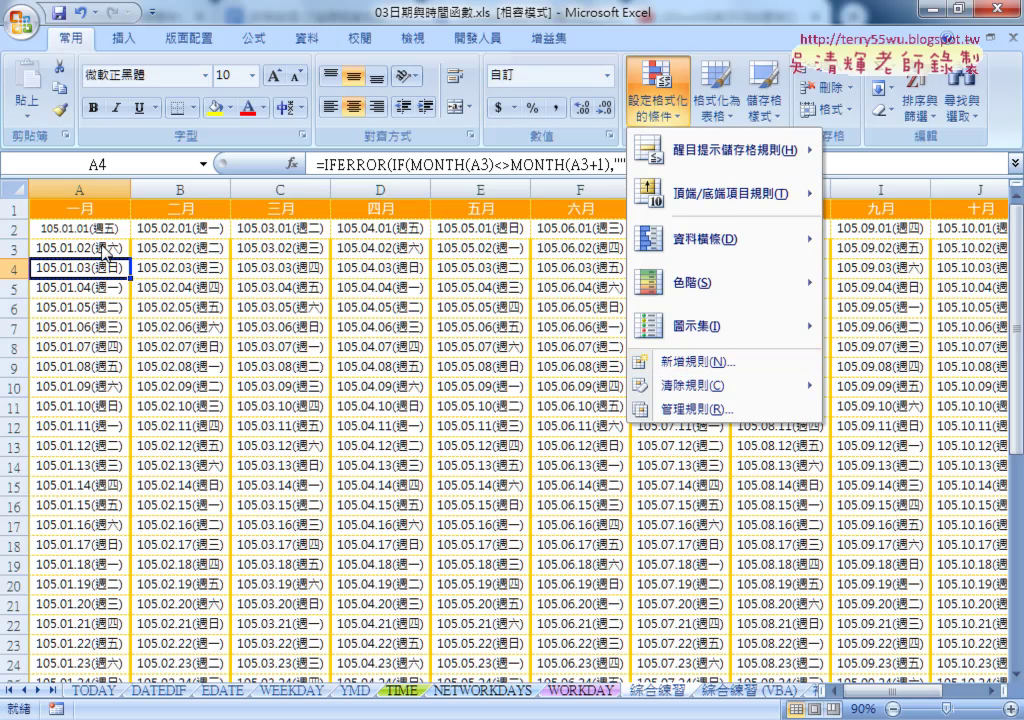
pyautogui.press('Escape')
# Give A3's Saturday date 105.01.02(週六) an olive-green dark theme font colour.
pyautogui.press('Up')
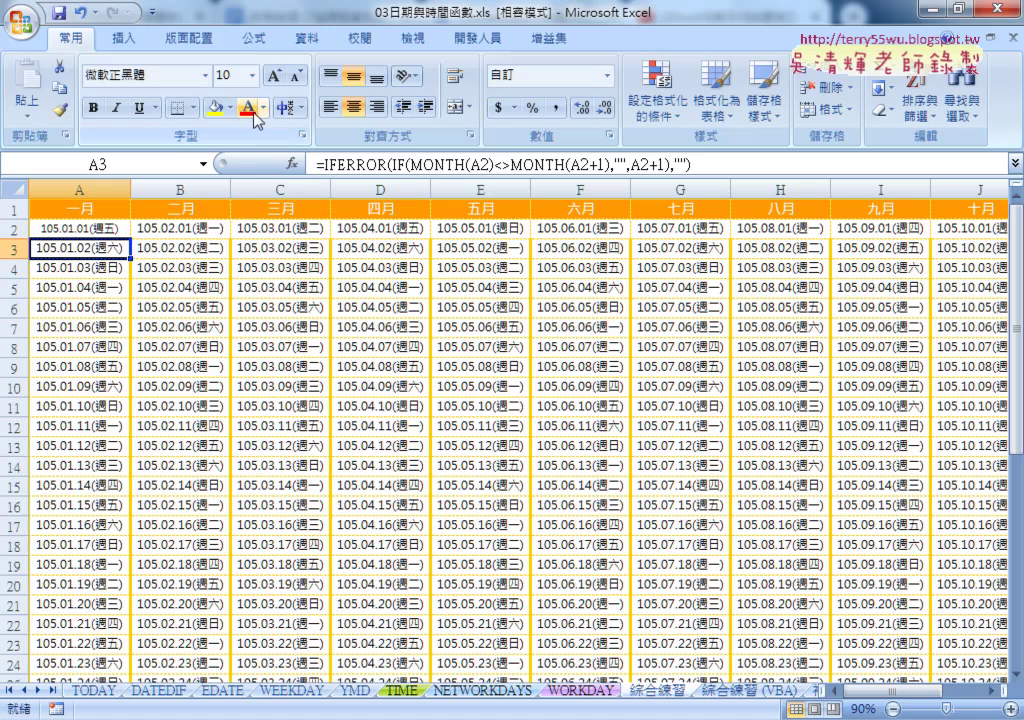
pyautogui.click(263, 107)
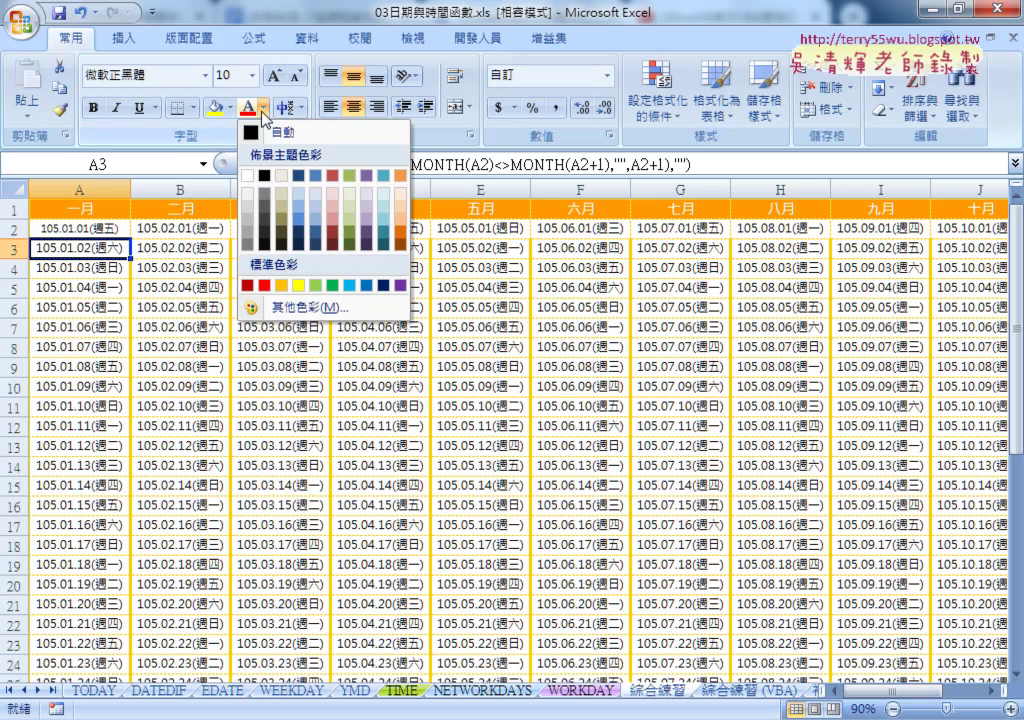
pyautogui.click(349, 236)
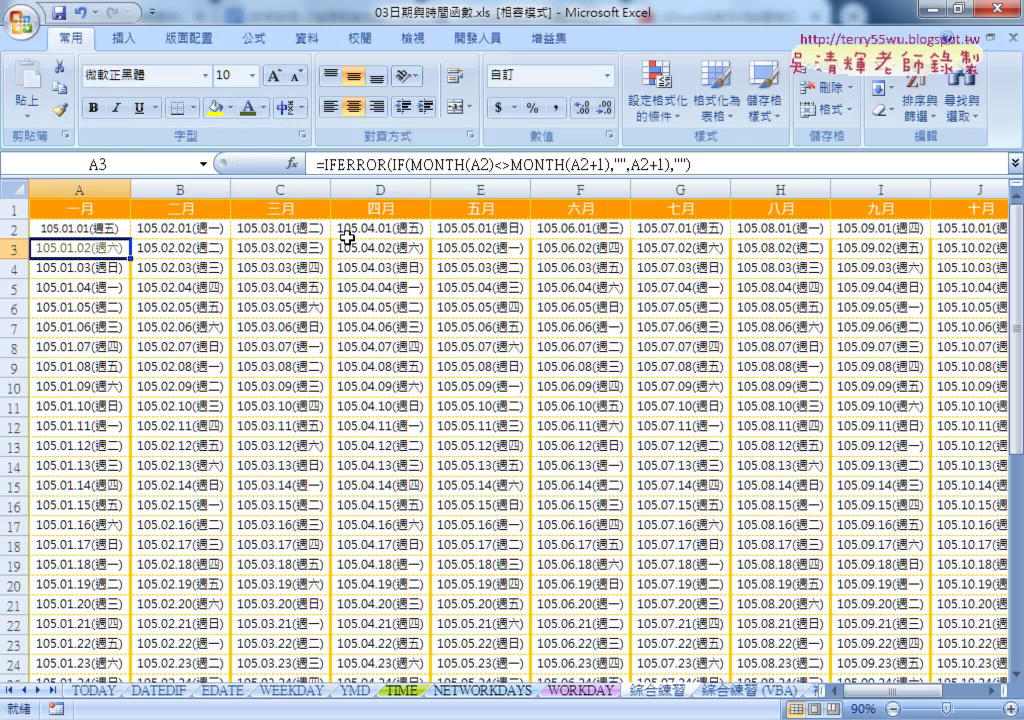
pyautogui.click(230, 107)
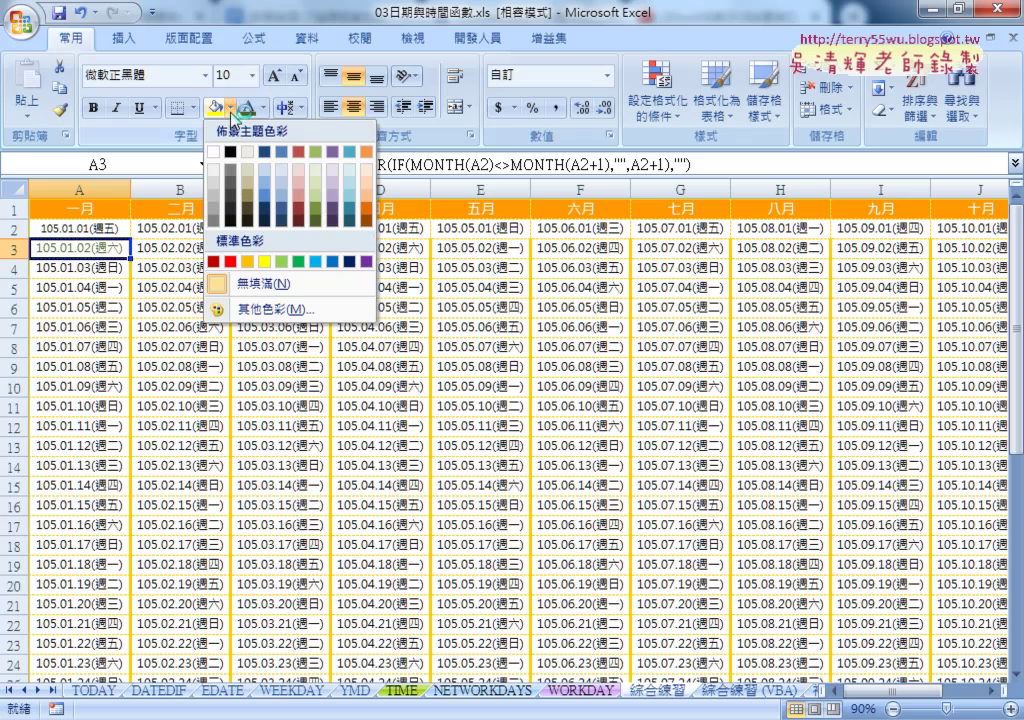
# Fill A3 light green, and make A4's 105.01.03(週日) red text on yellow.
pyautogui.click(318, 174)
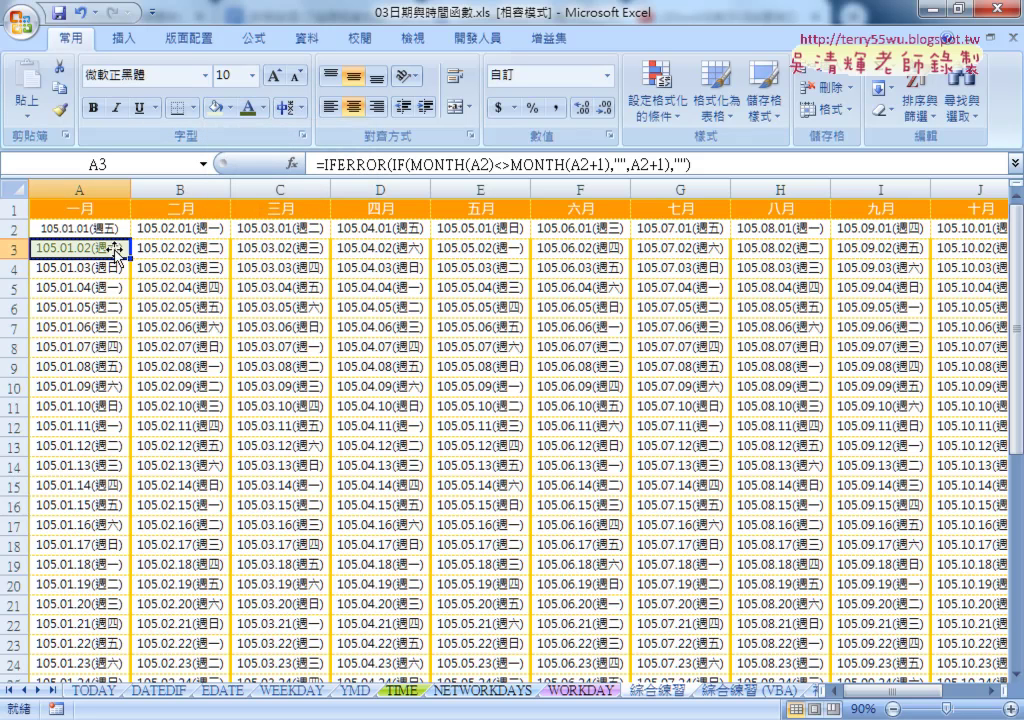
pyautogui.press('Return')
pyautogui.click(263, 107)
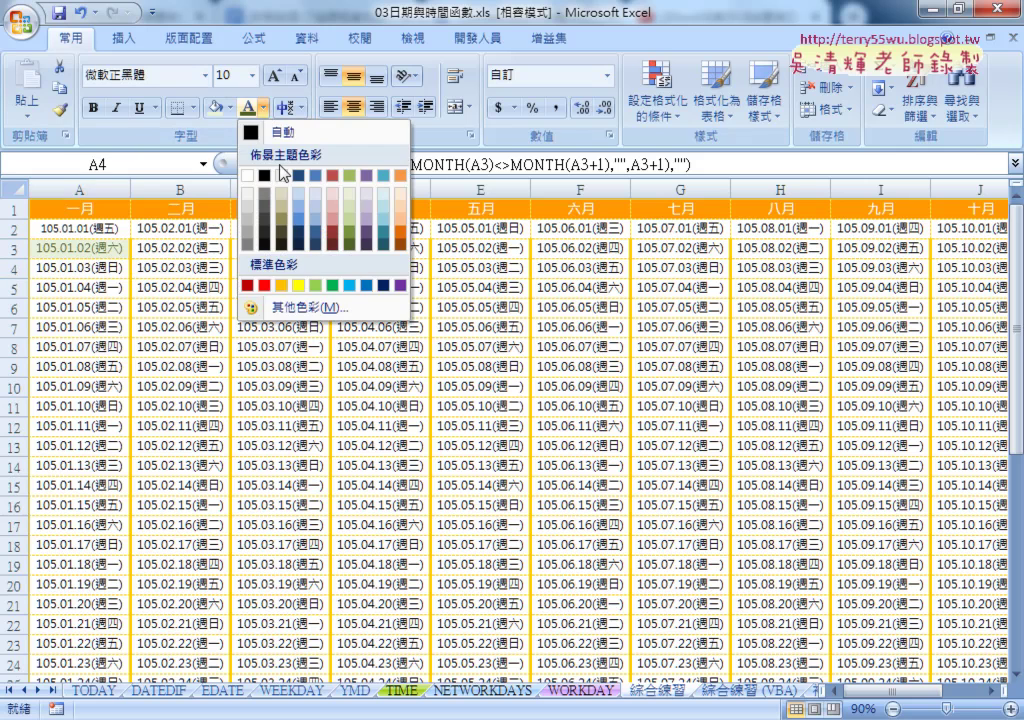
pyautogui.click(264, 286)
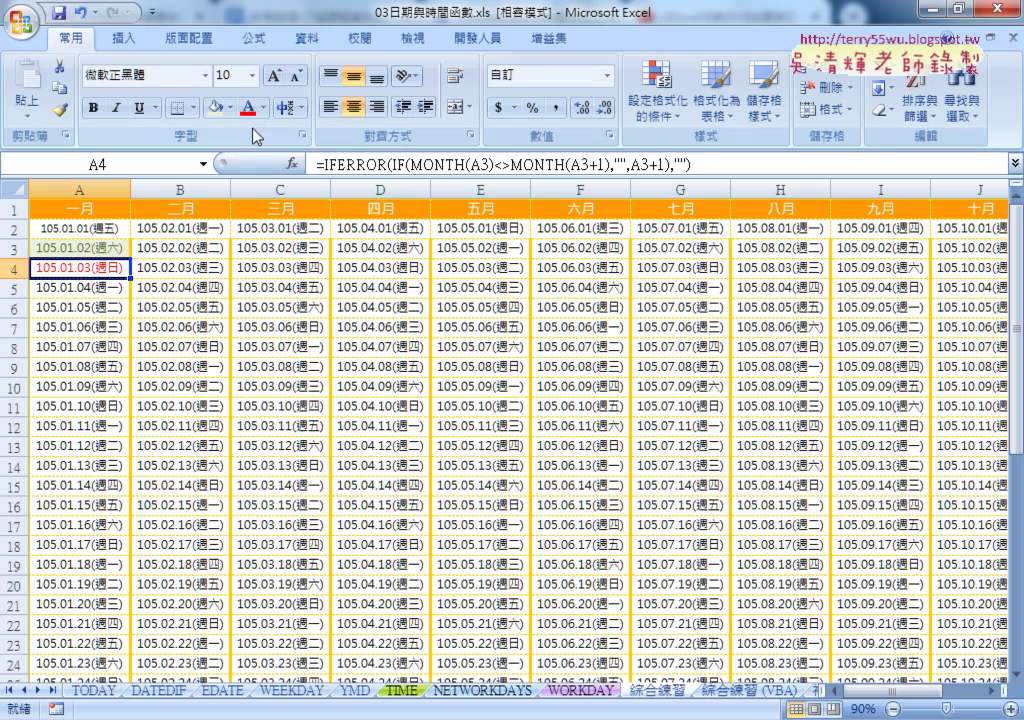
pyautogui.click(230, 108)
pyautogui.click(266, 262)
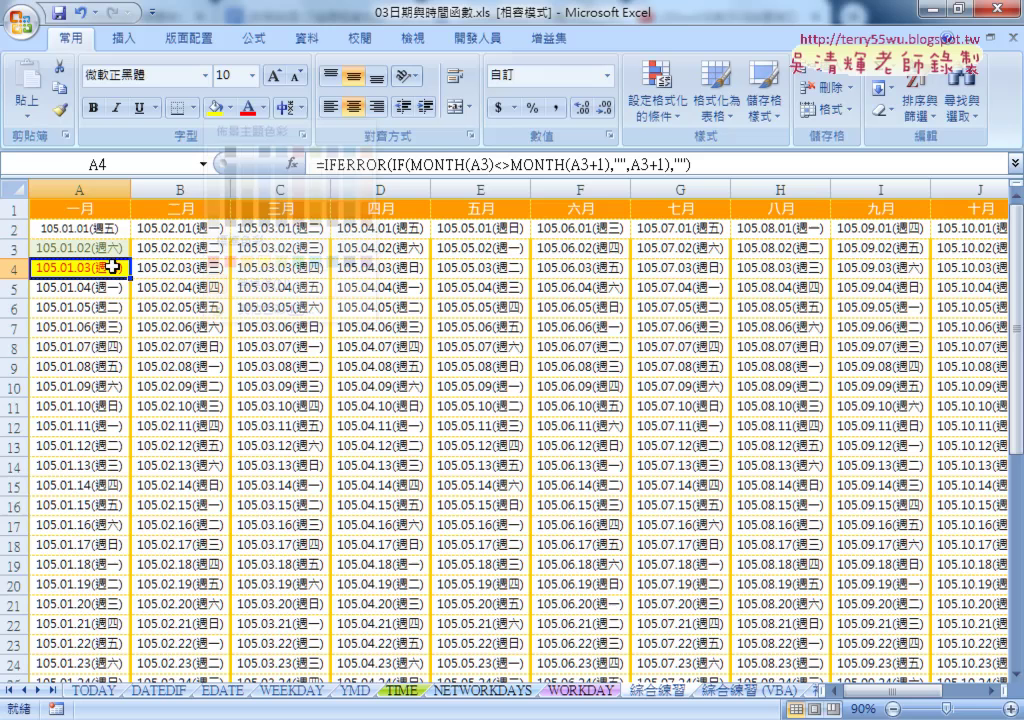
pyautogui.press('Up')
pyautogui.click(100, 265)
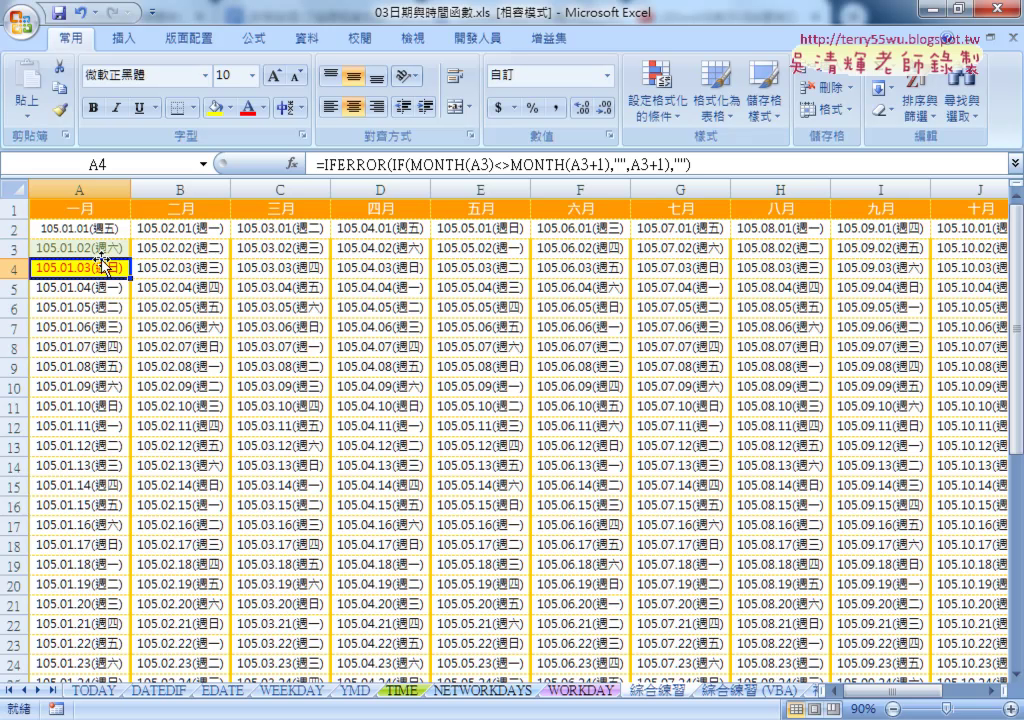
# Copy A3's Saturday formatting onto Saturday cells A10 and A17 with Format Painter.
pyautogui.click(95, 247)
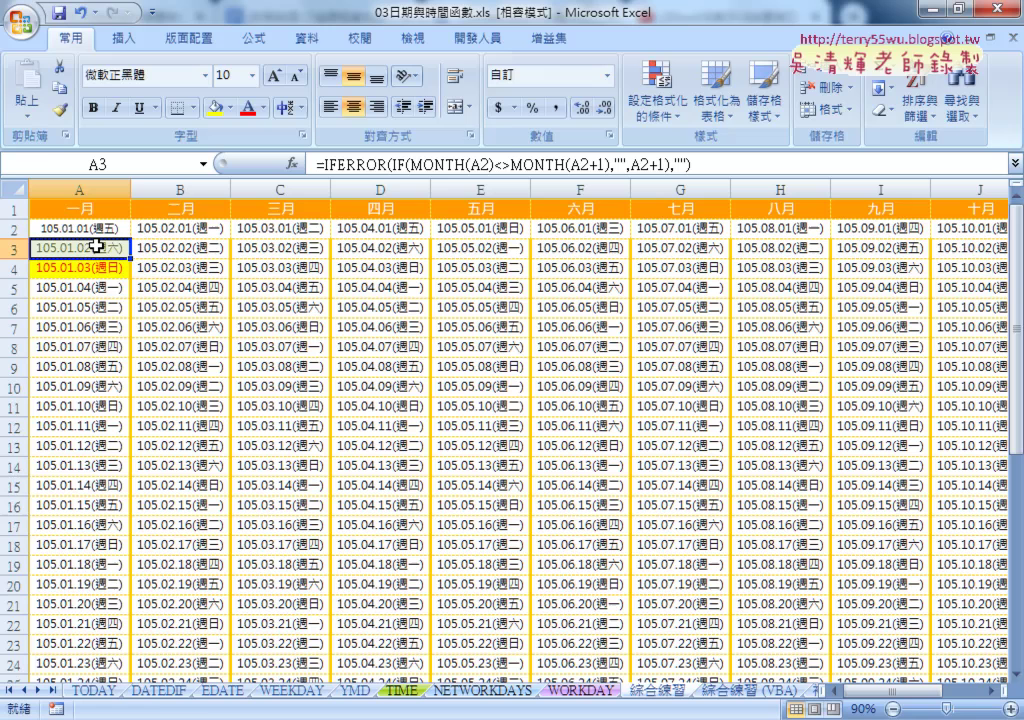
pyautogui.click(62, 112)
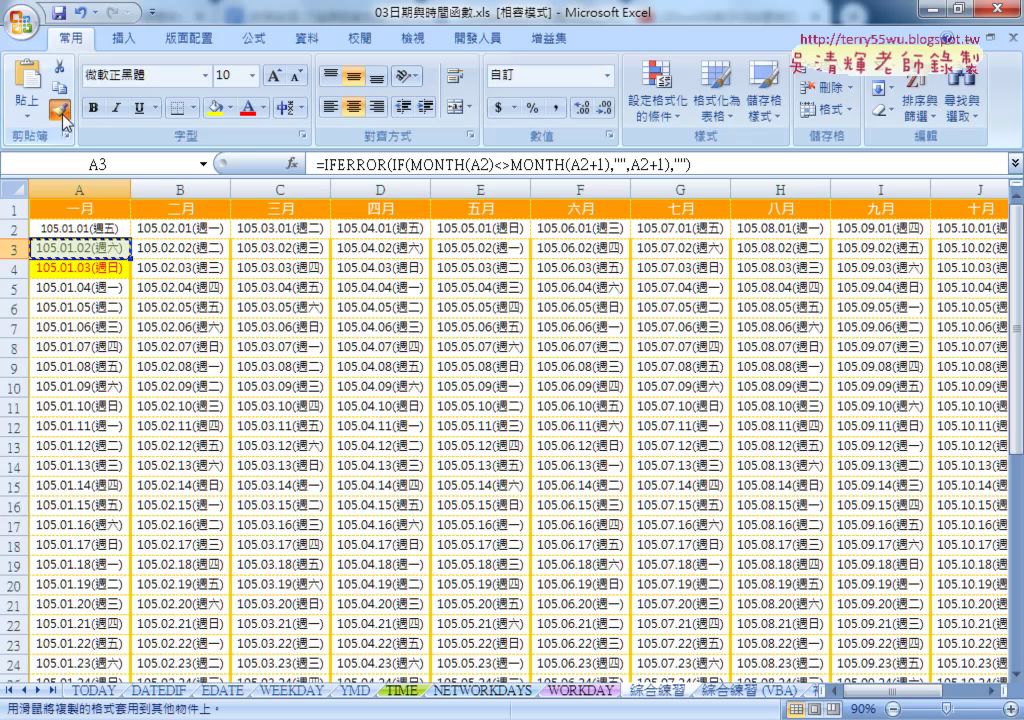
pyautogui.click(105, 385)
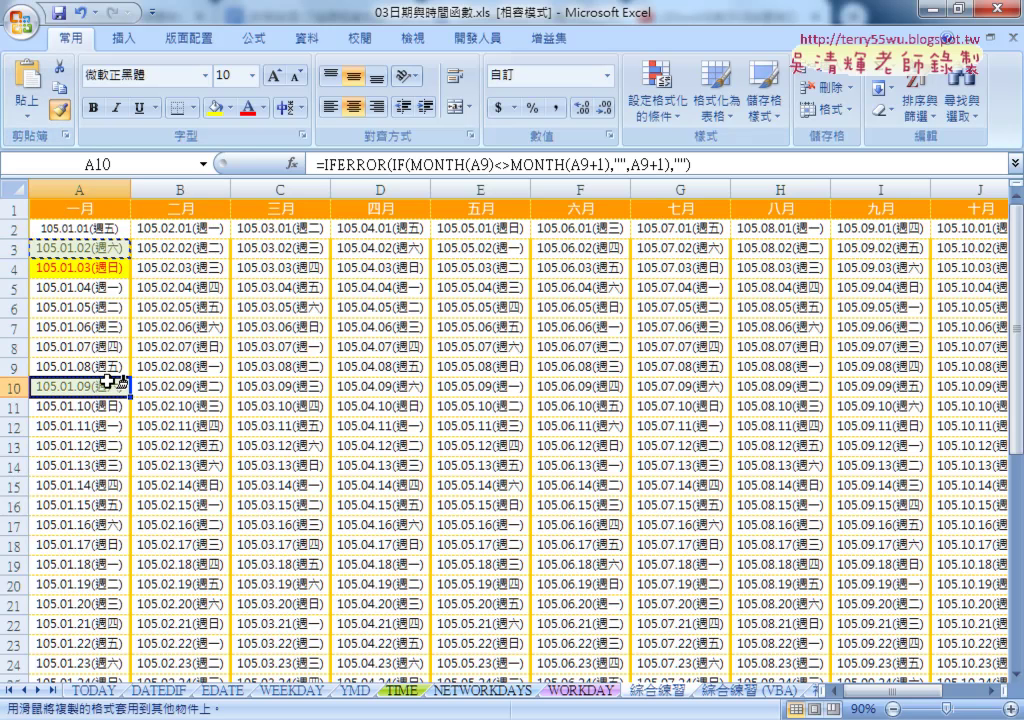
pyautogui.click(108, 526)
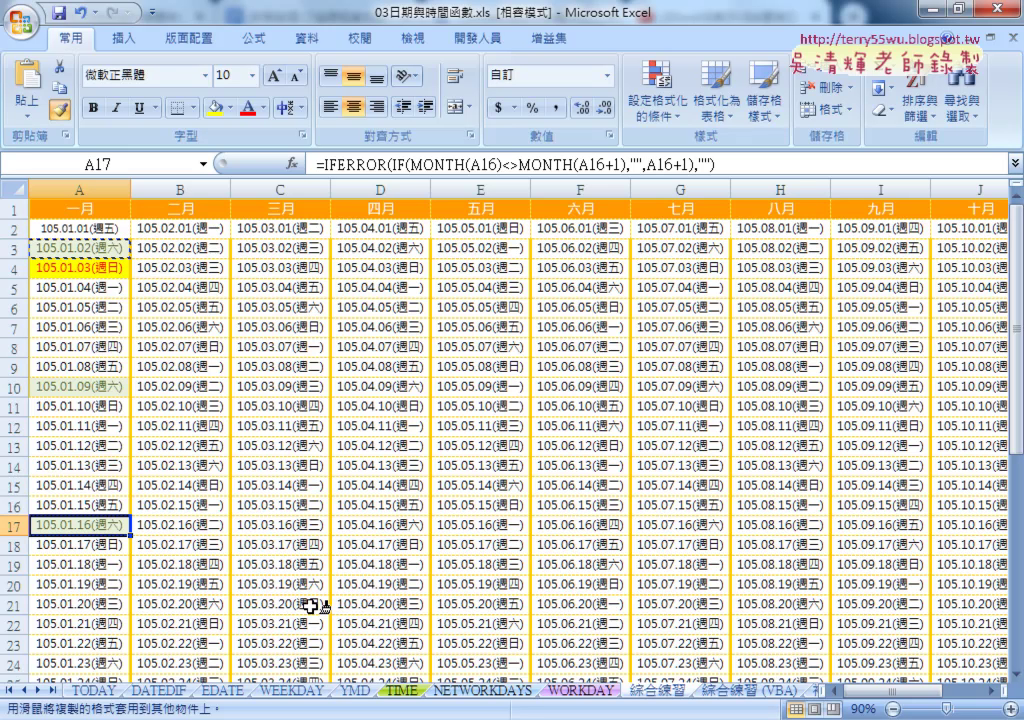
# Undo the formatting on A17 and A10 and A4's yellow fill.
pyautogui.hotkey('ctrl', 'z')
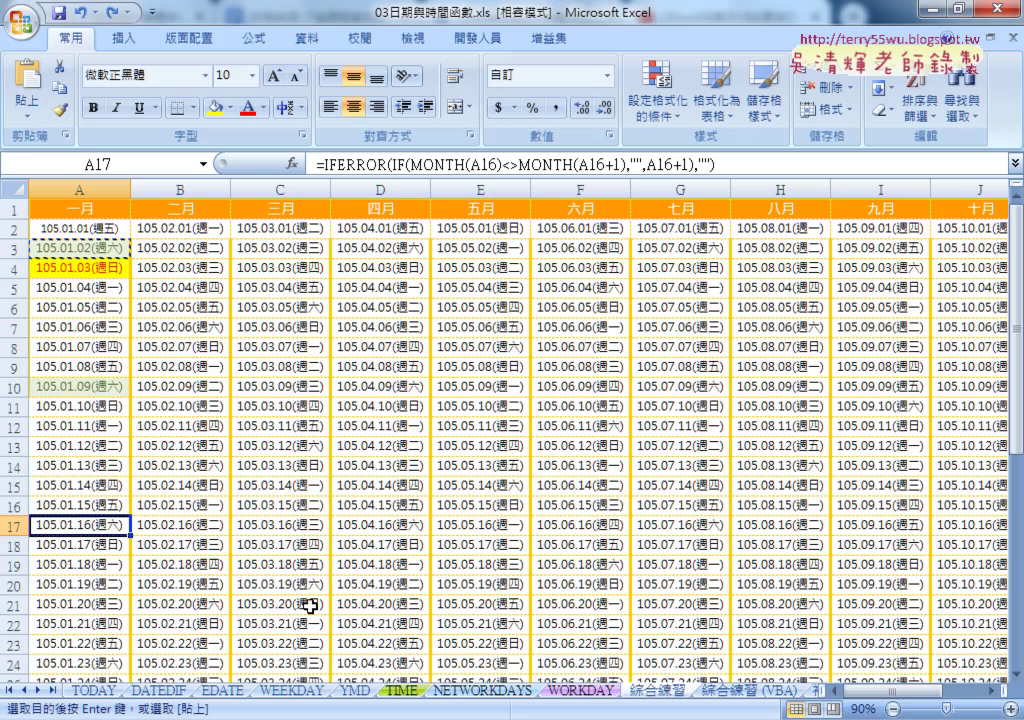
pyautogui.hotkey('ctrl', 'z')
pyautogui.hotkey('ctrl', 'z')
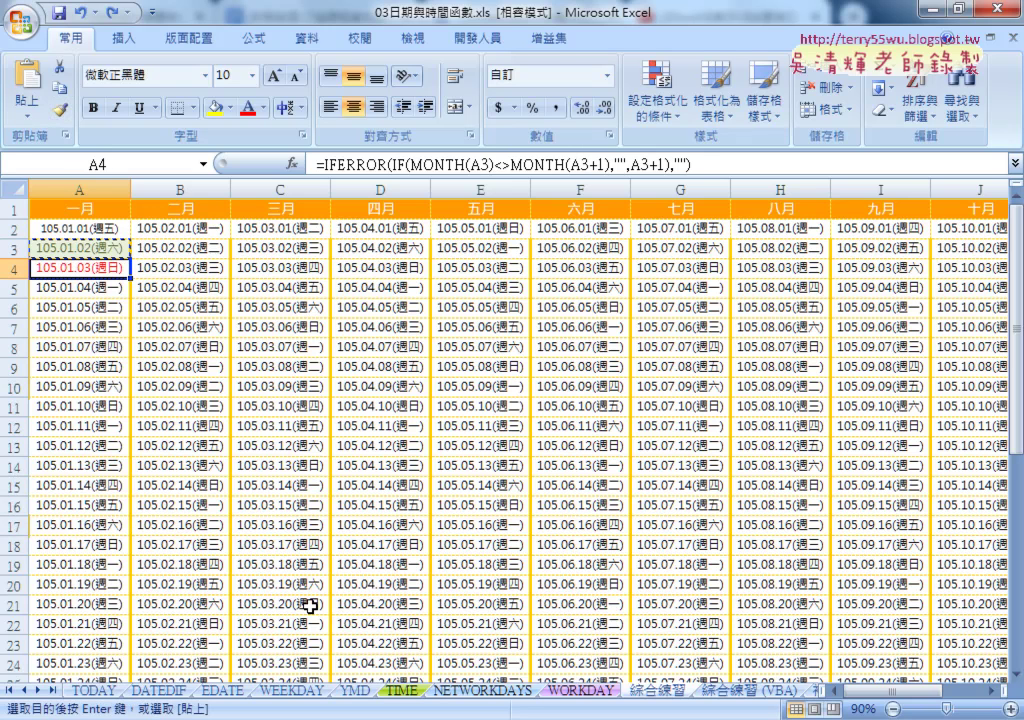
pyautogui.hotkey('ctrl', 'z')
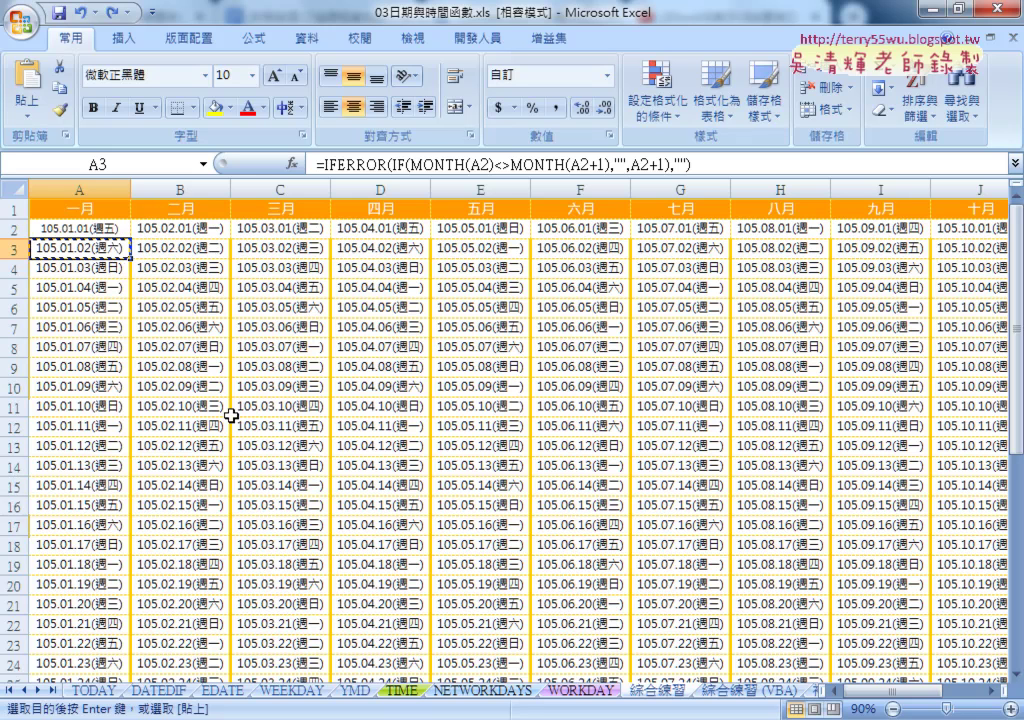
# Open the Visual Basic editor to show Module1's 格式化日期 Saturday-colouring macro.
pyautogui.click(85, 228)
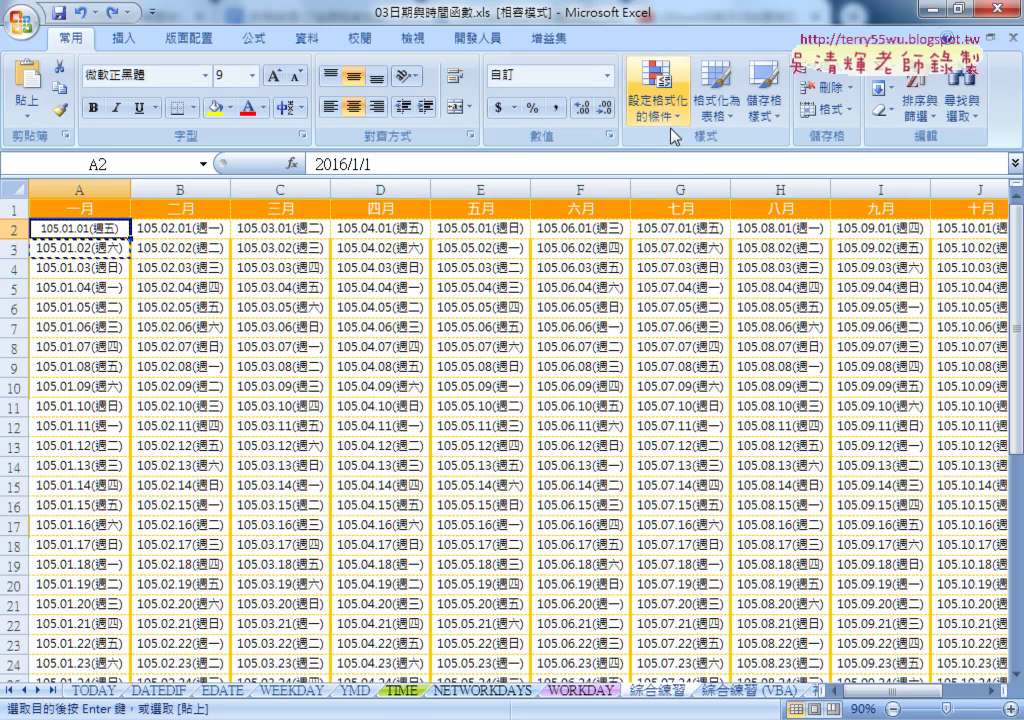
pyautogui.click(657, 100)
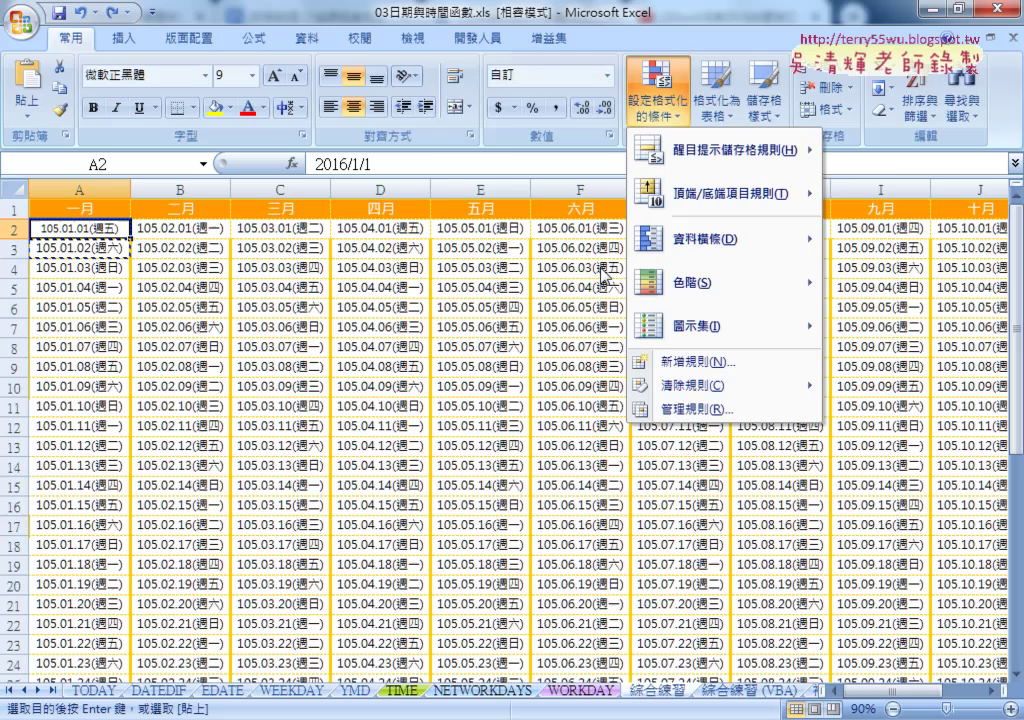
pyautogui.click(490, 38)
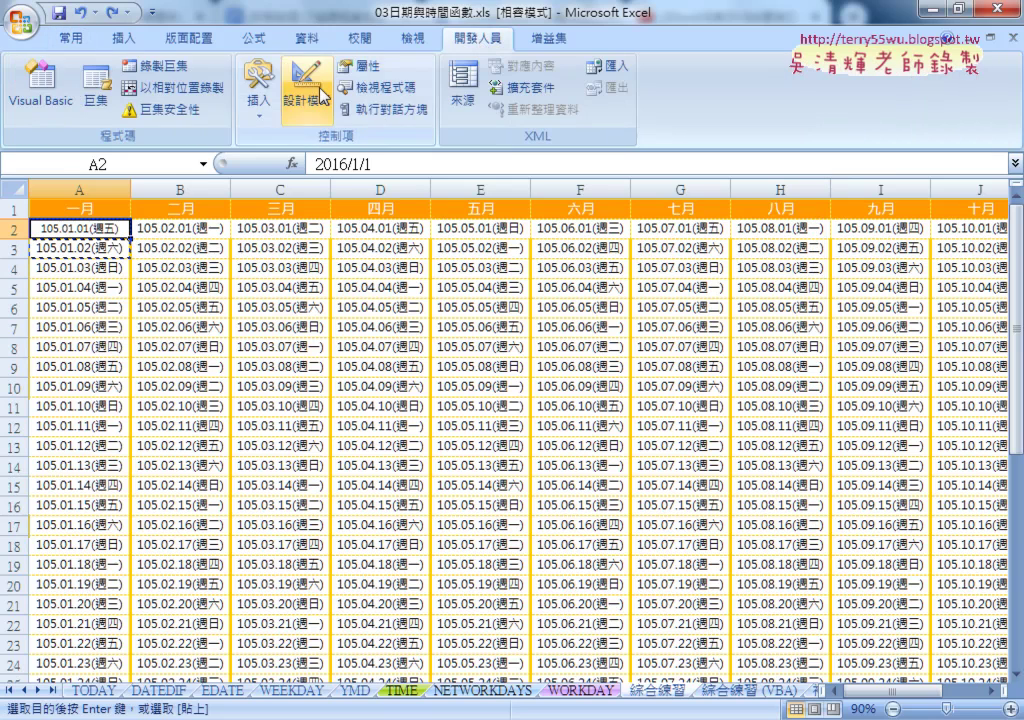
pyautogui.click(60, 100)
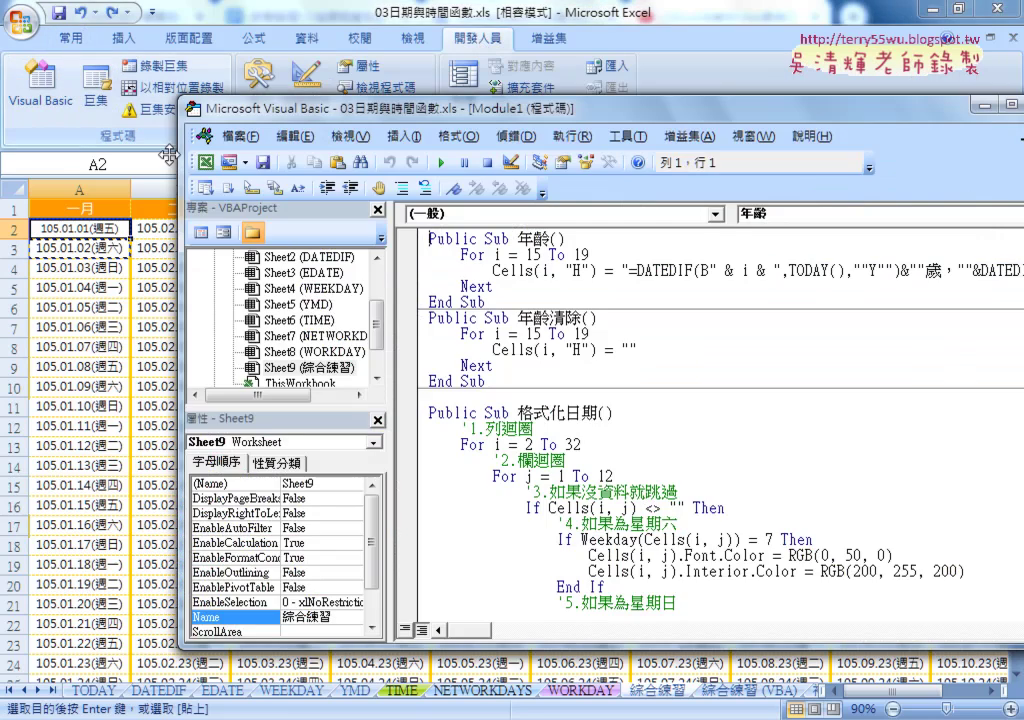
pyautogui.scroll(-1, 467, 365)
pyautogui.scroll(-2, 467, 365)
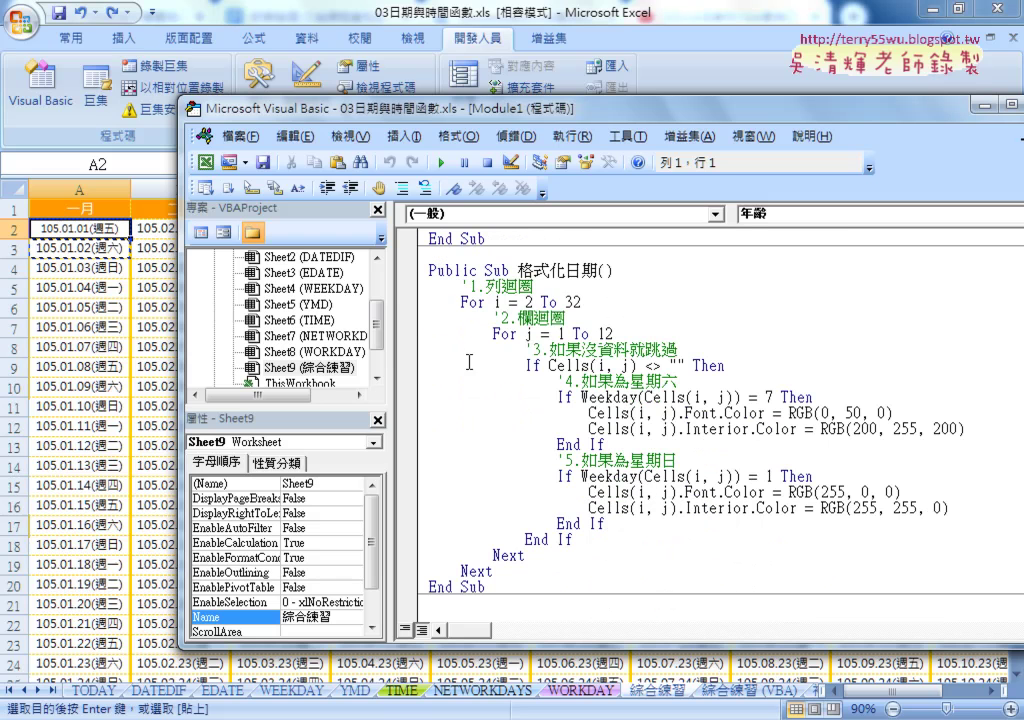
pyautogui.moveTo(455, 302)
pyautogui.mouseDown()
pyautogui.moveTo(597, 302)
pyautogui.moveTo(430, 302)
pyautogui.mouseUp()
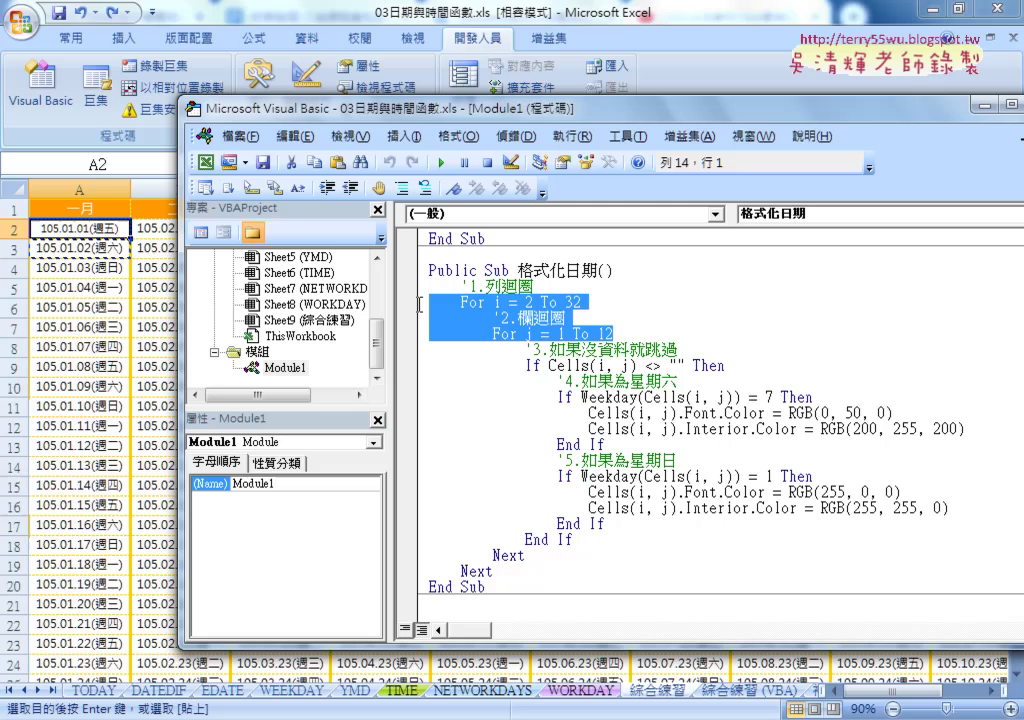
pyautogui.click(476, 306)
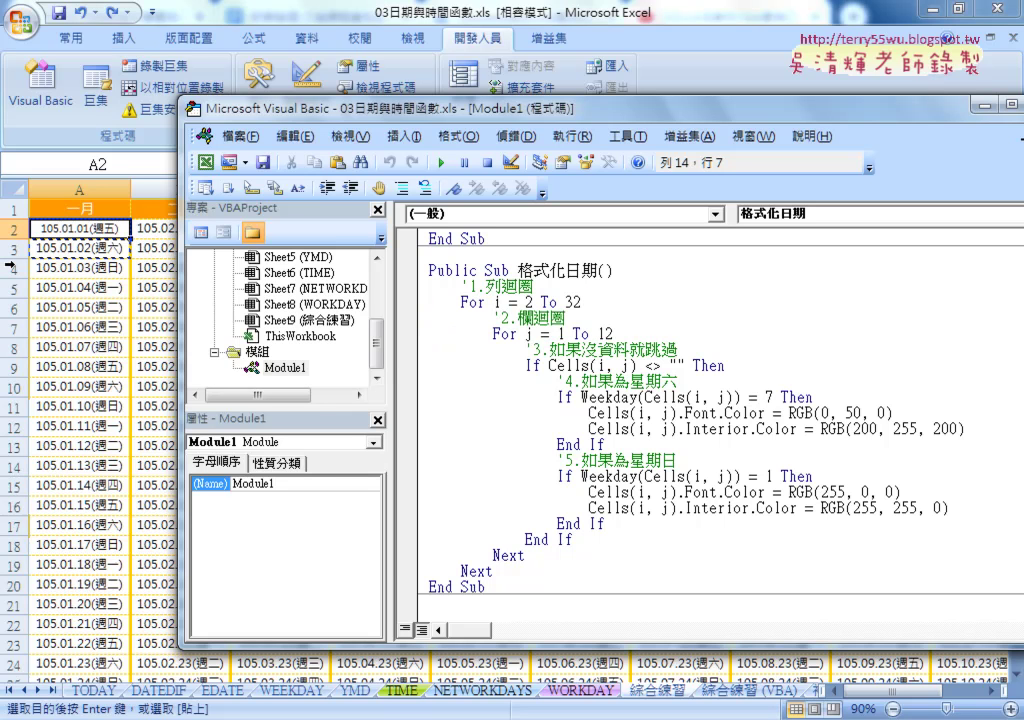
pyautogui.moveTo(525, 334); pyautogui.dragTo(617, 334)
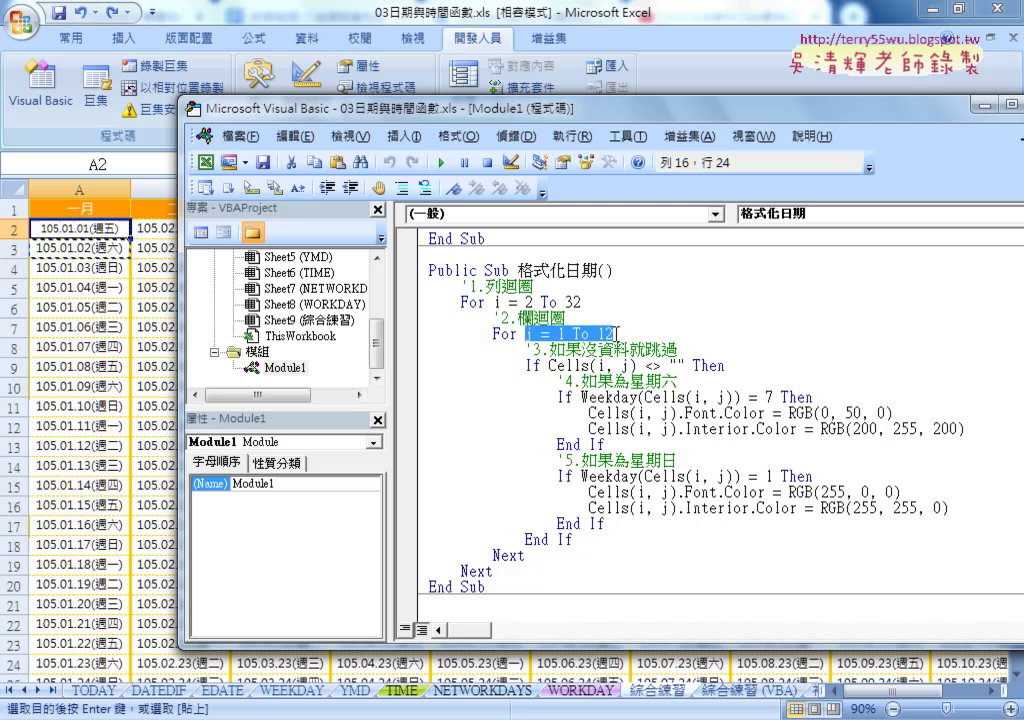
pyautogui.click(560, 334)
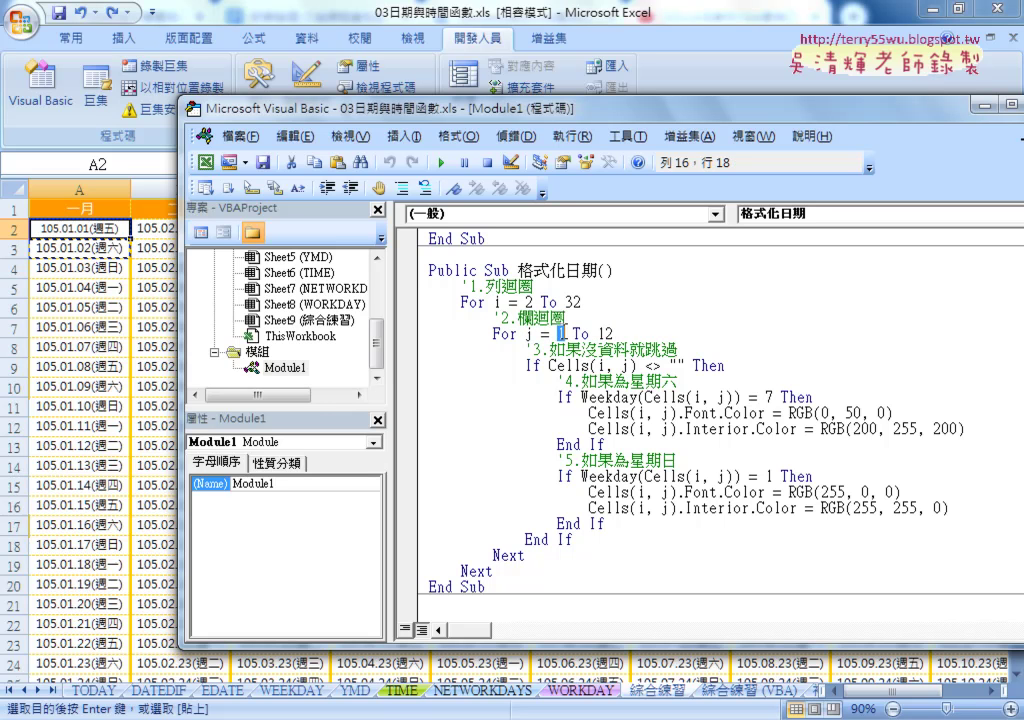
pyautogui.doubleClick(610, 333)
pyautogui.moveTo(581, 397); pyautogui.dragTo(728, 398)
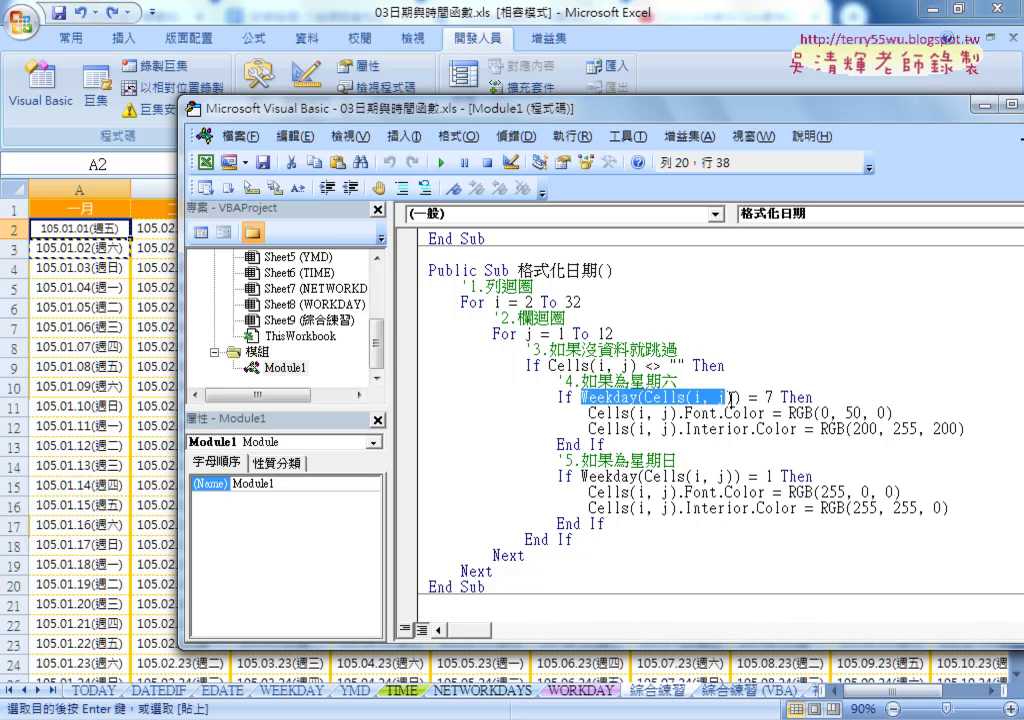
pyautogui.doubleClick(768, 397)
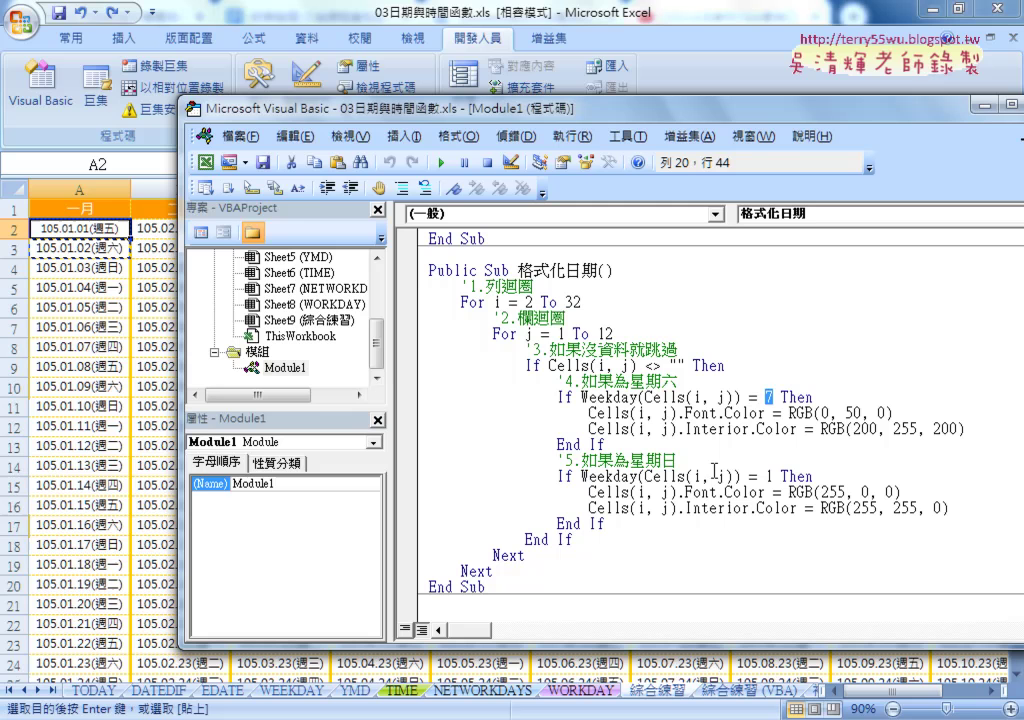
pyautogui.click(582, 476)
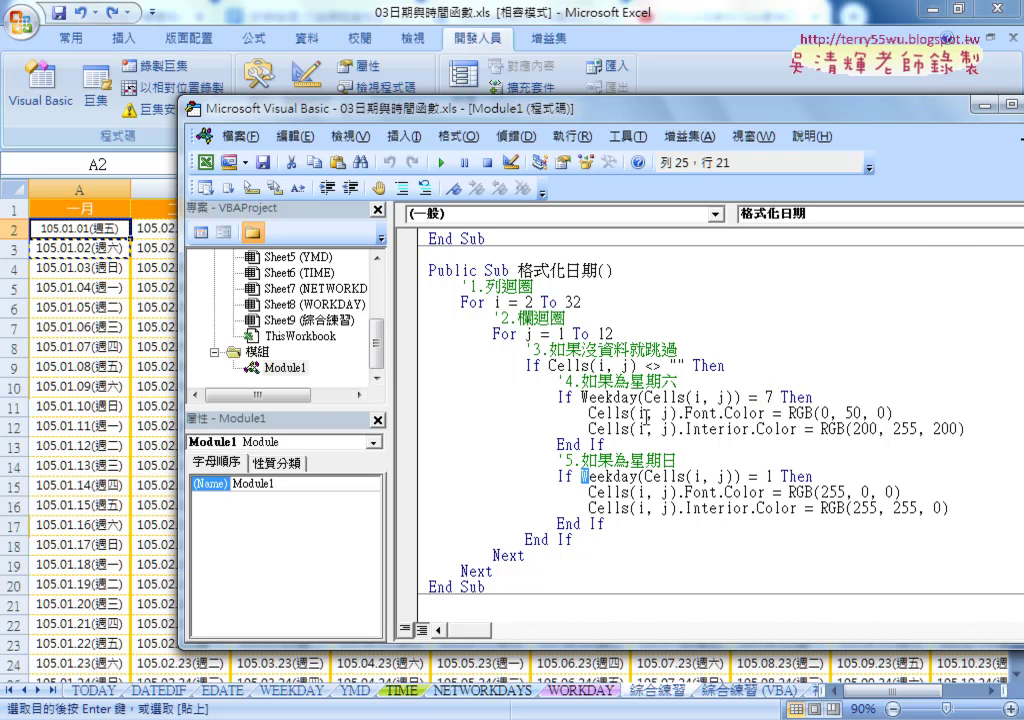
pyautogui.moveTo(963, 428); pyautogui.dragTo(409, 416)
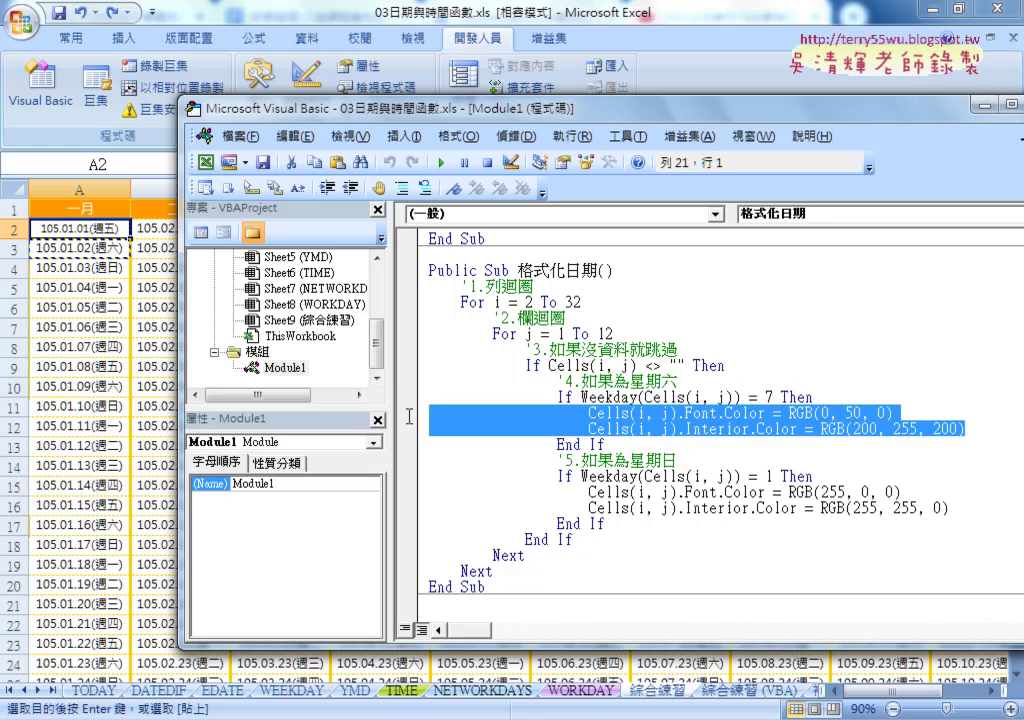